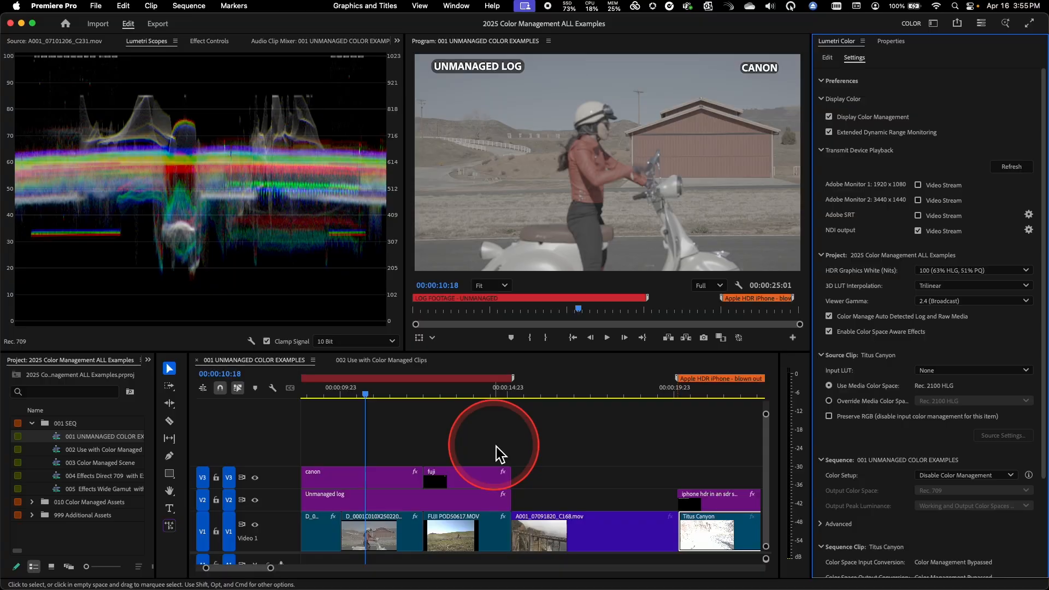
Step: Open the sequence 002 Use with Color Managed Clips and show the expanded 010 Color Managed Assets bin in the maximized project panel
{"action": "double_click", "coordinate": [57, 450]}
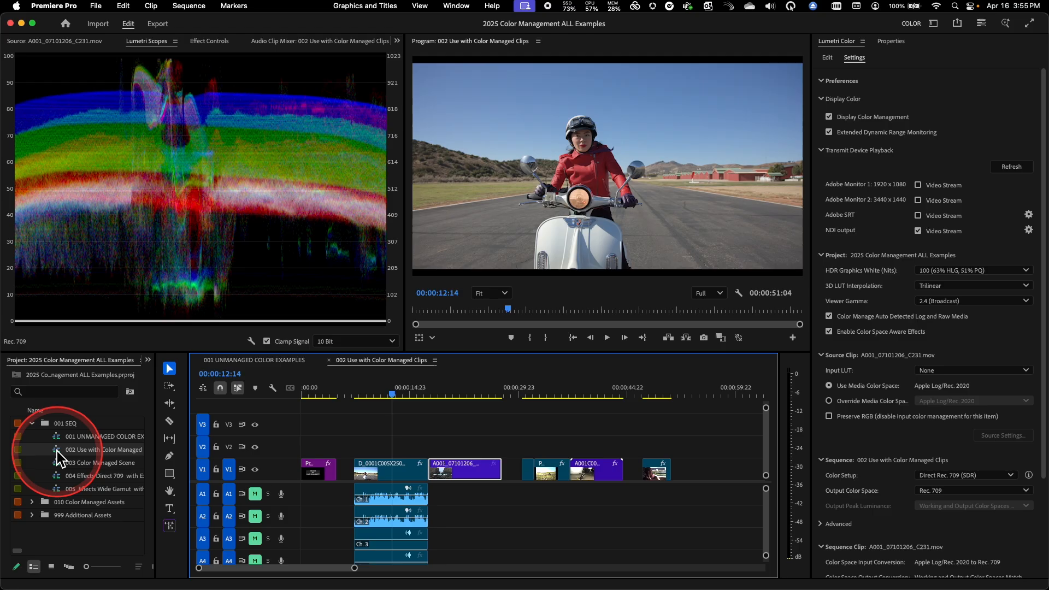
{"action": "left_click", "coordinate": [440, 434]}
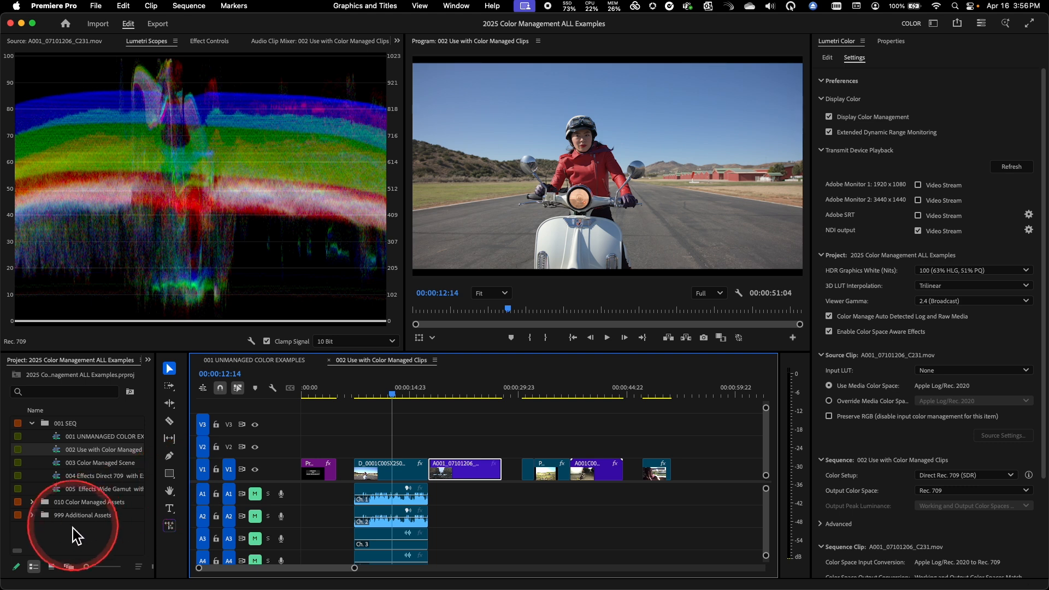
{"action": "left_click", "coordinate": [32, 503]}
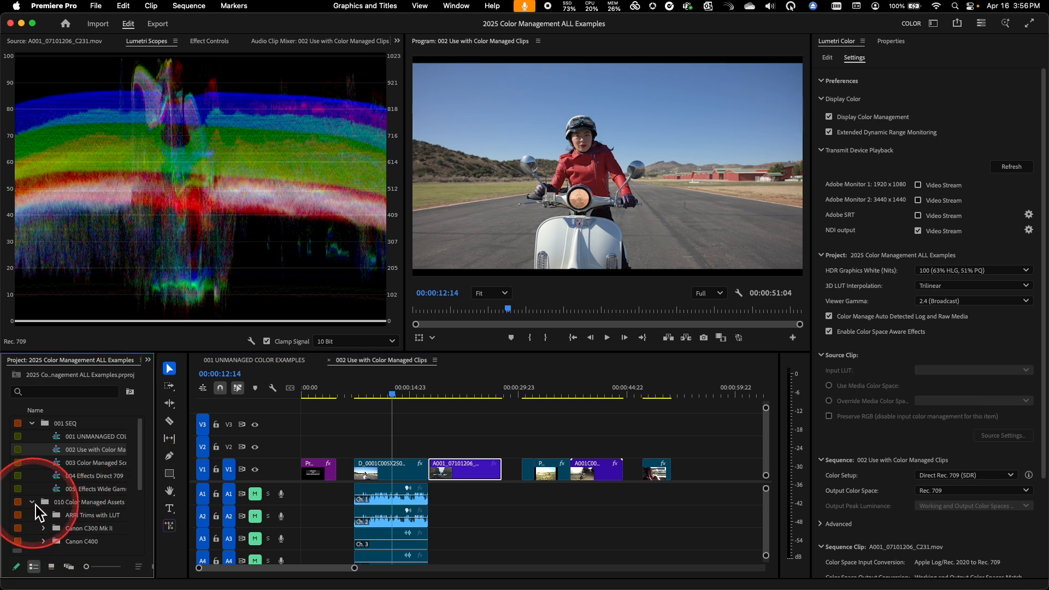
{"action": "double_click", "coordinate": [69, 361]}
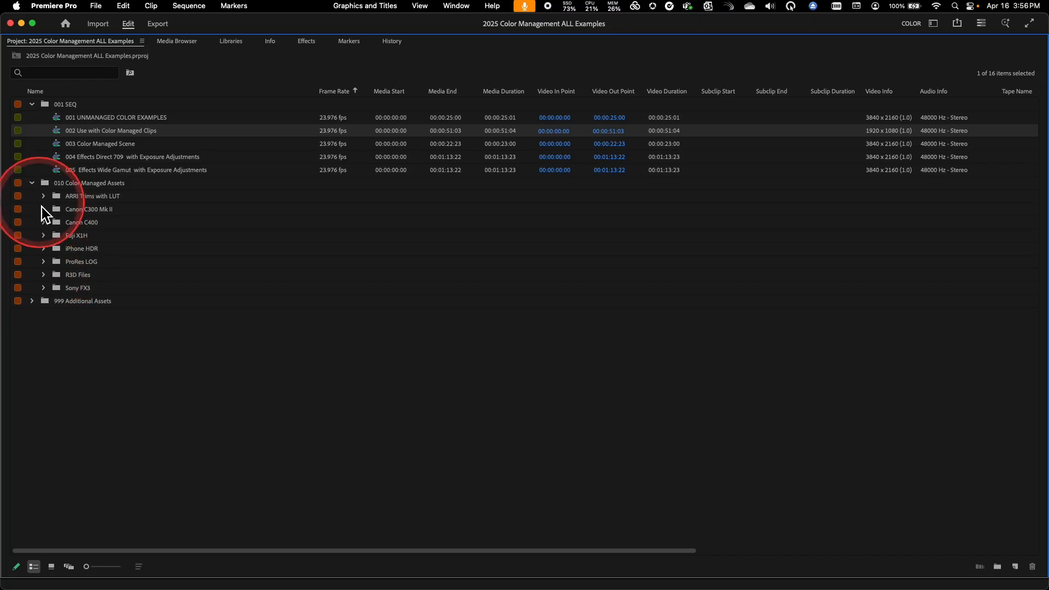
Step: Check the color settings of all three clips in the Sony FX3 bin
{"action": "left_click", "coordinate": [44, 288]}
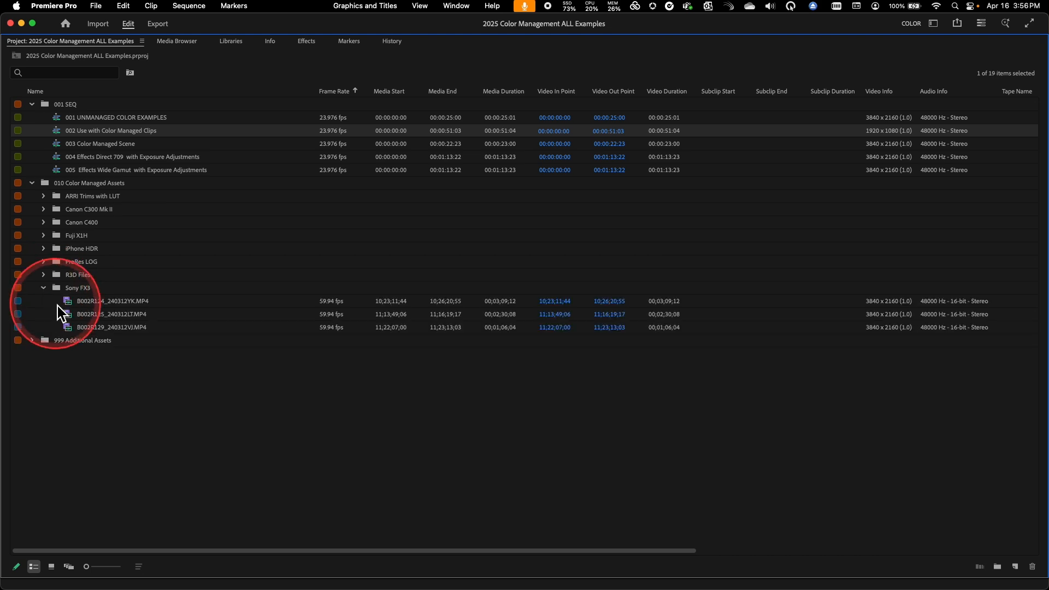
{"action": "left_click_drag", "start_coordinate": [54, 307], "coordinate": [81, 326]}
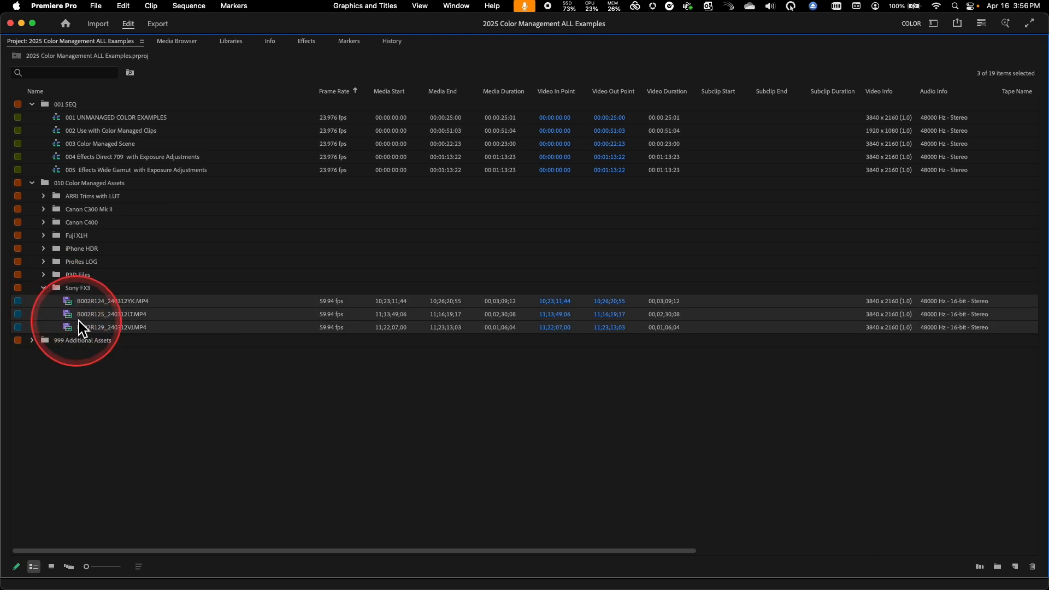
{"action": "right_click", "coordinate": [75, 313]}
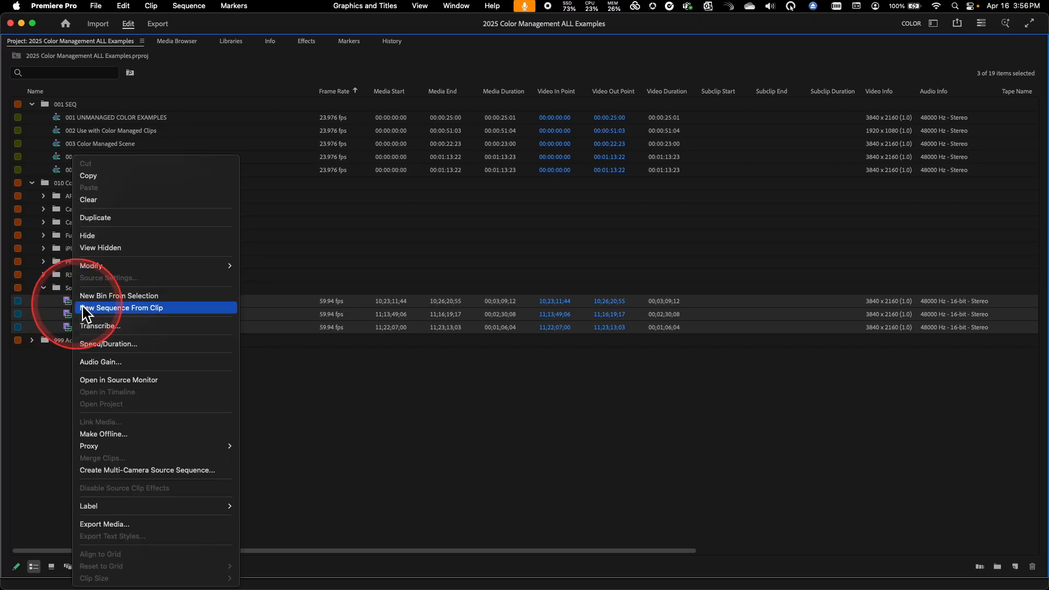
{"action": "mouse_move", "coordinate": [186, 268]}
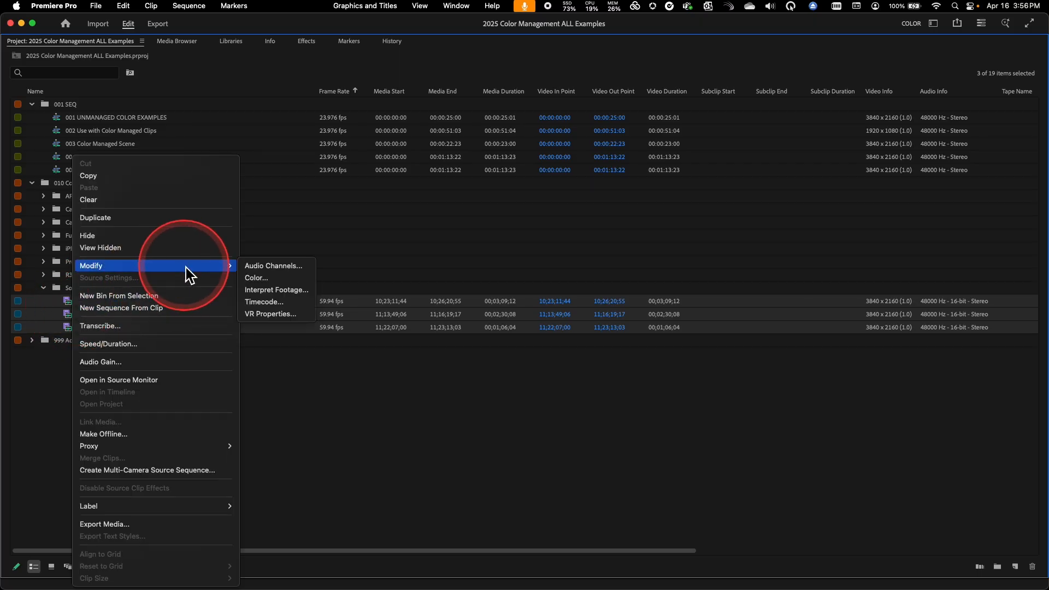
{"action": "left_click", "coordinate": [261, 279]}
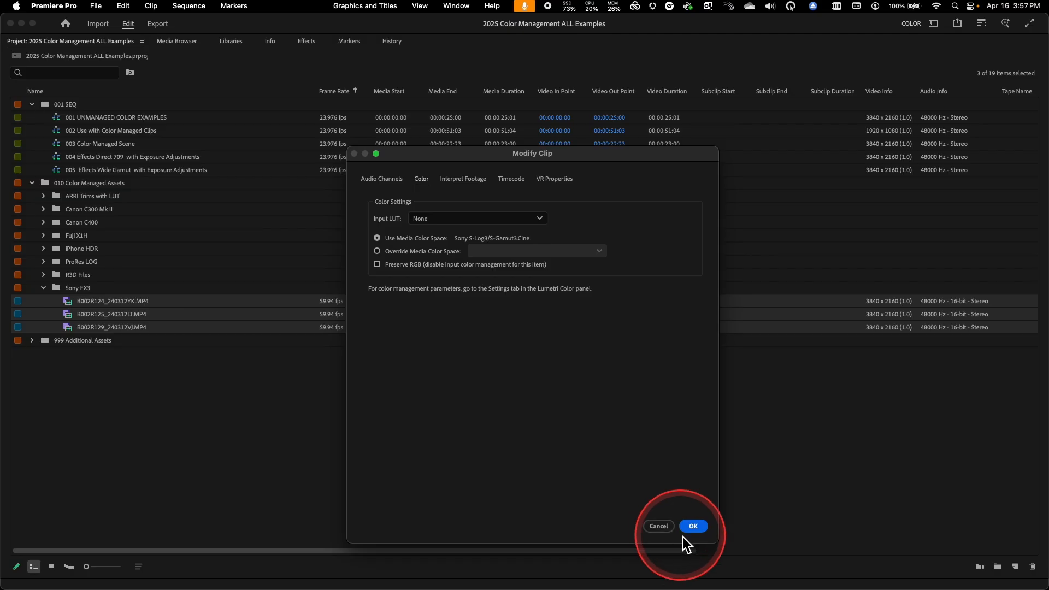
{"action": "left_click", "coordinate": [693, 528]}
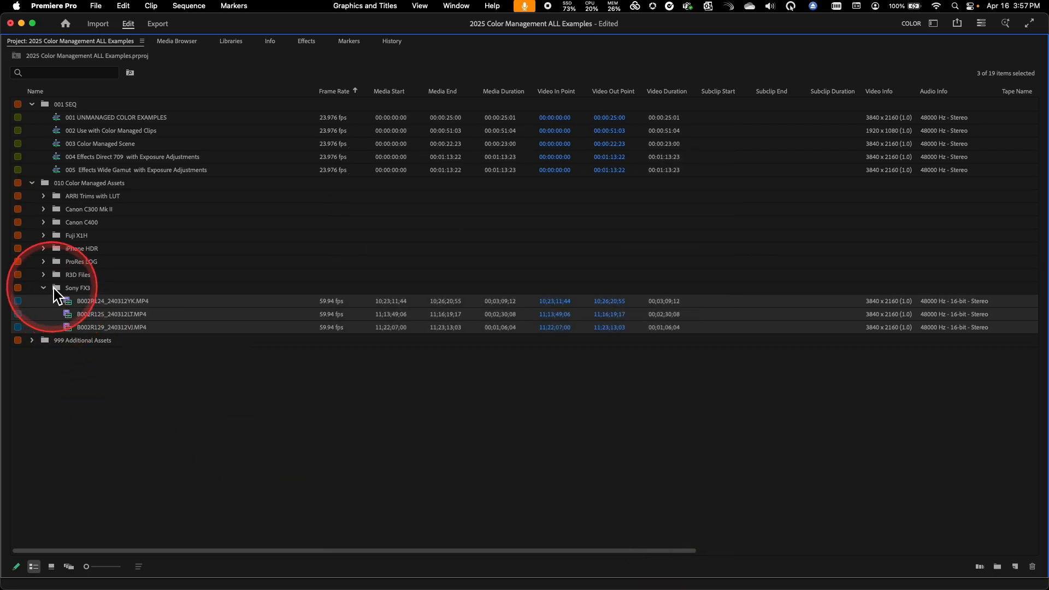
Step: Check the color settings of the four R3D clips in the A002_C016_0220G6.RDC bin under R3D Files
{"action": "left_click", "coordinate": [45, 275]}
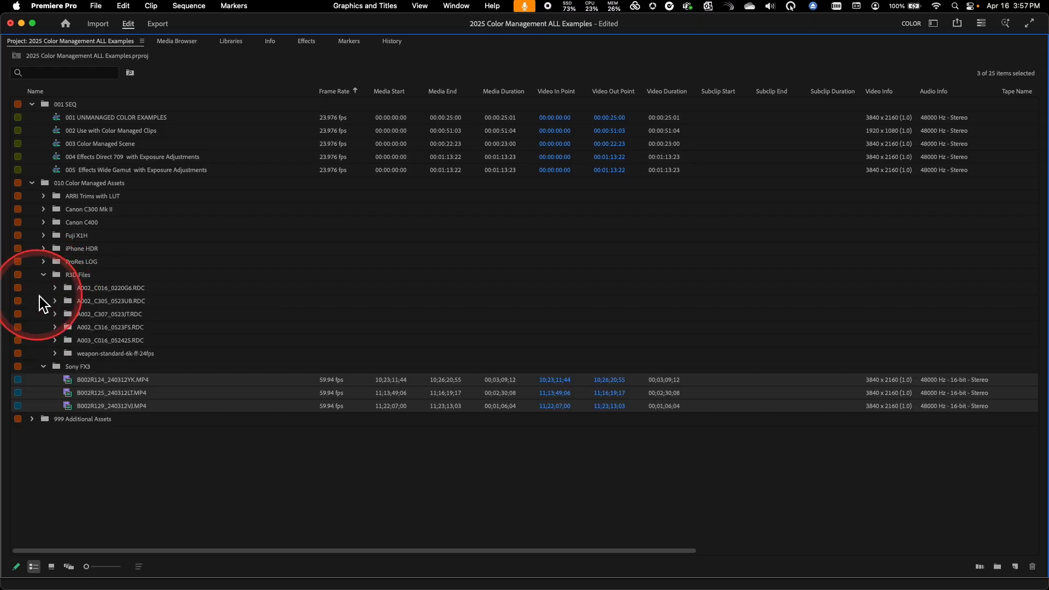
{"action": "left_click", "coordinate": [54, 288]}
{"action": "left_click_drag", "start_coordinate": [62, 301], "coordinate": [97, 337]}
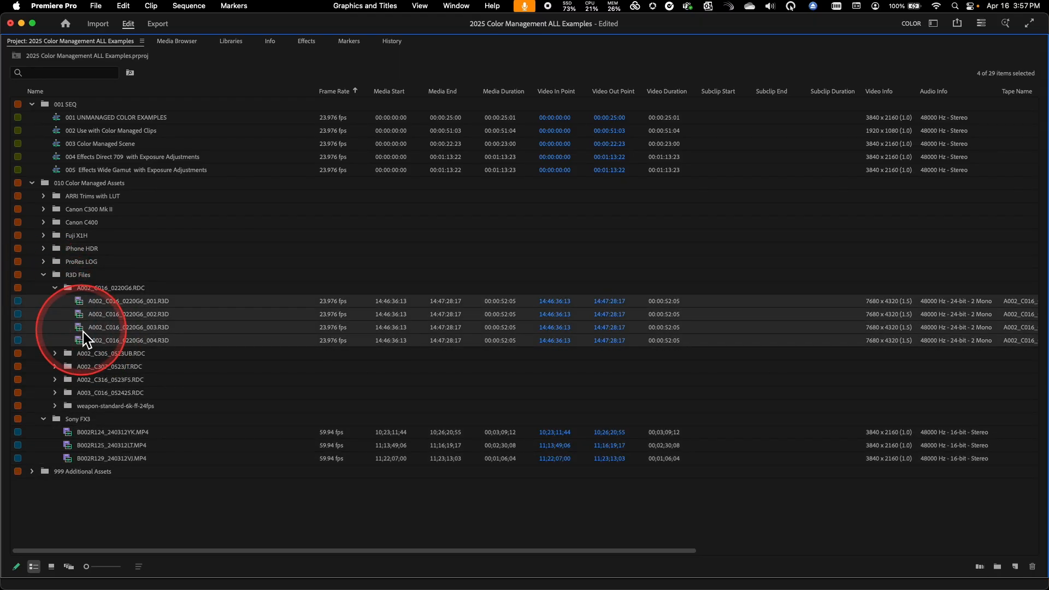
{"action": "right_click", "coordinate": [85, 337]}
{"action": "mouse_move", "coordinate": [211, 267]}
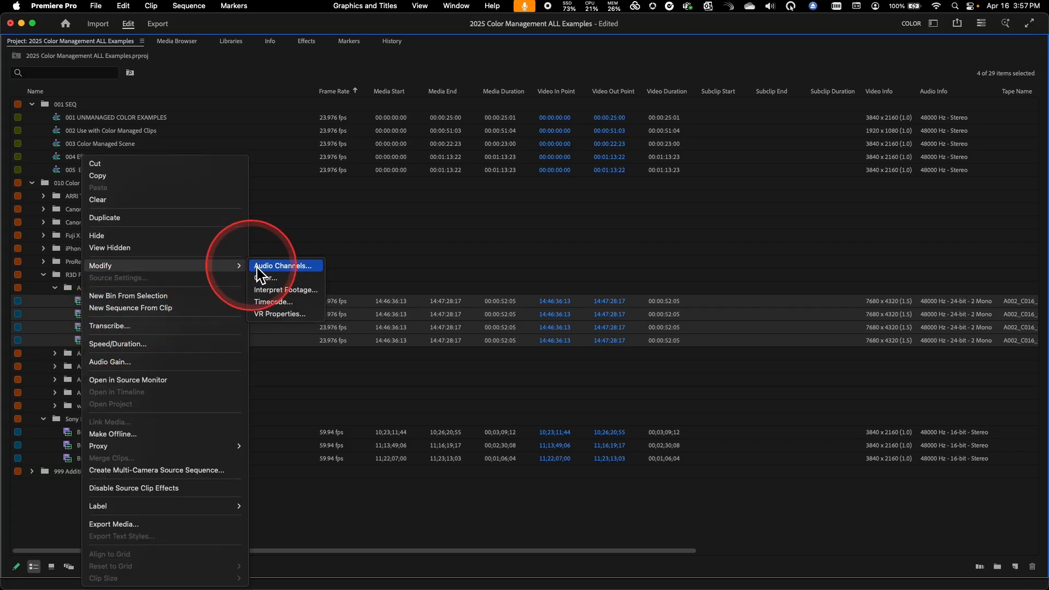
{"action": "left_click", "coordinate": [267, 278]}
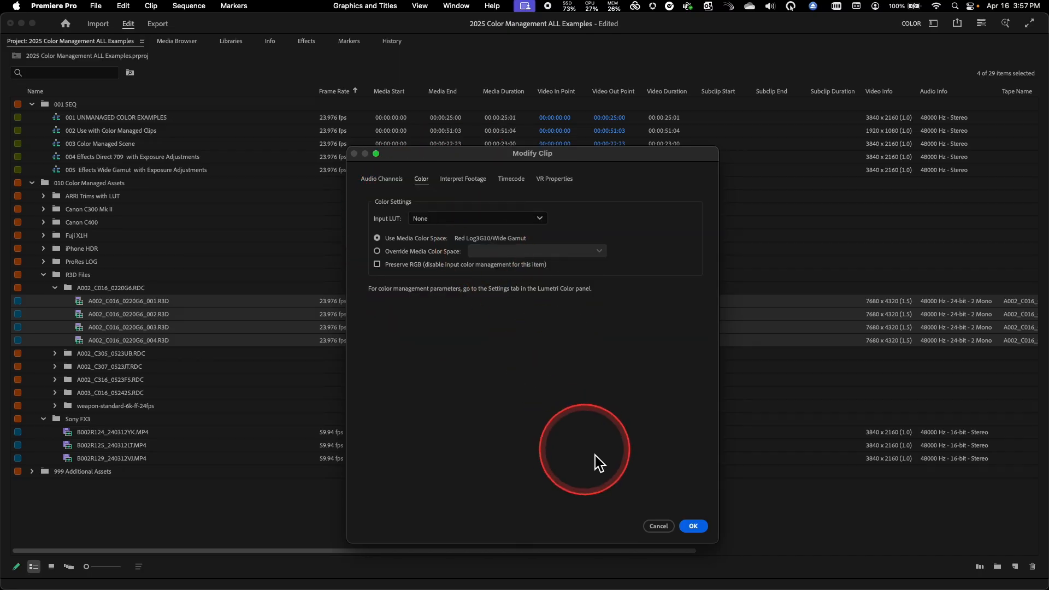
{"action": "left_click", "coordinate": [659, 526]}
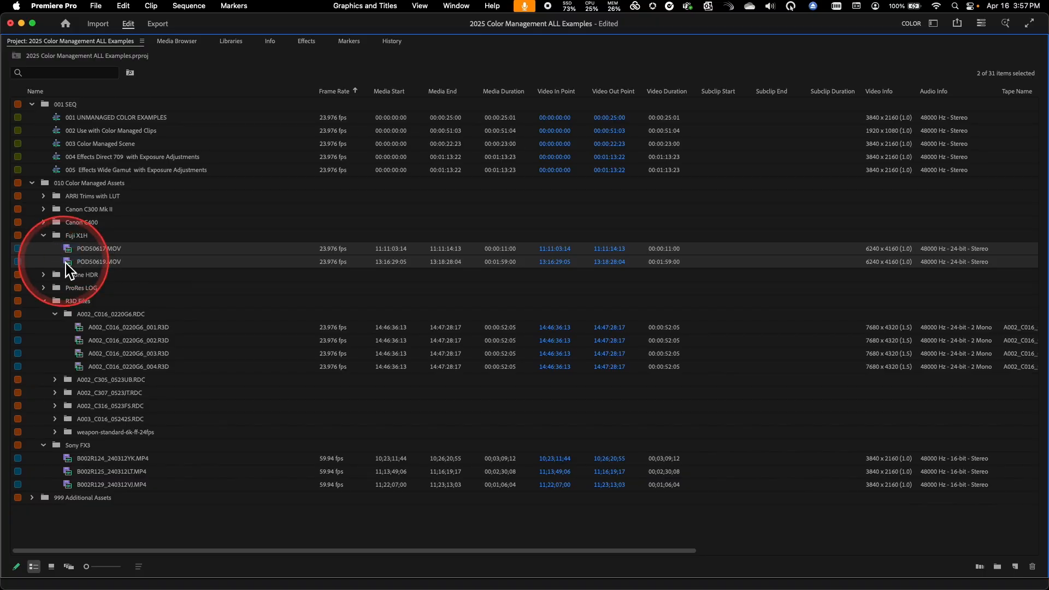
Step: Review the Override Media Color Space options for the two Fuji X1H clips without changing them
{"action": "right_click", "coordinate": [71, 265]}
{"action": "mouse_move", "coordinate": [101, 268]}
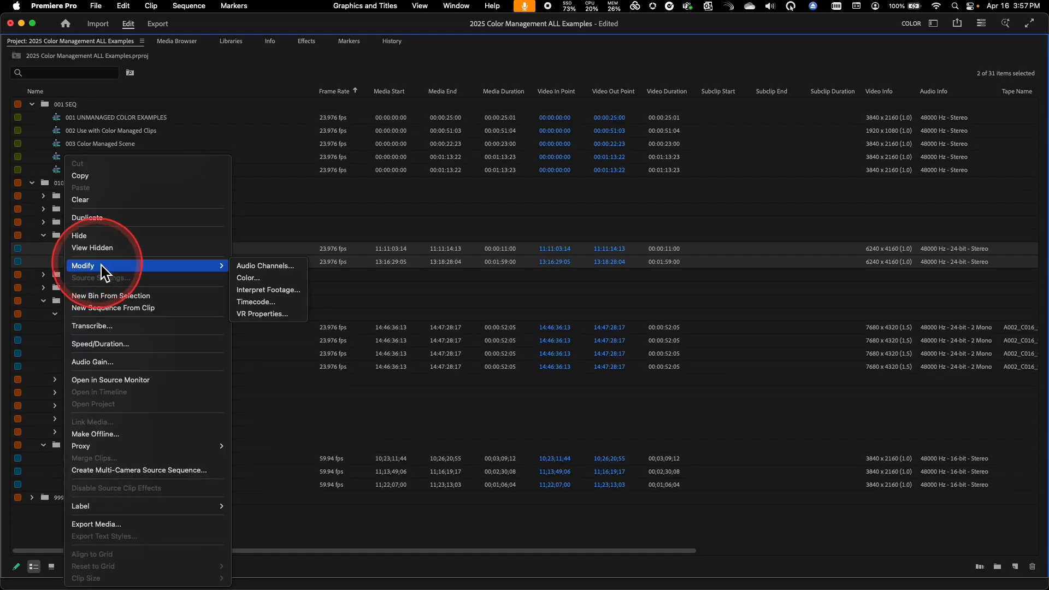
{"action": "left_click", "coordinate": [247, 278]}
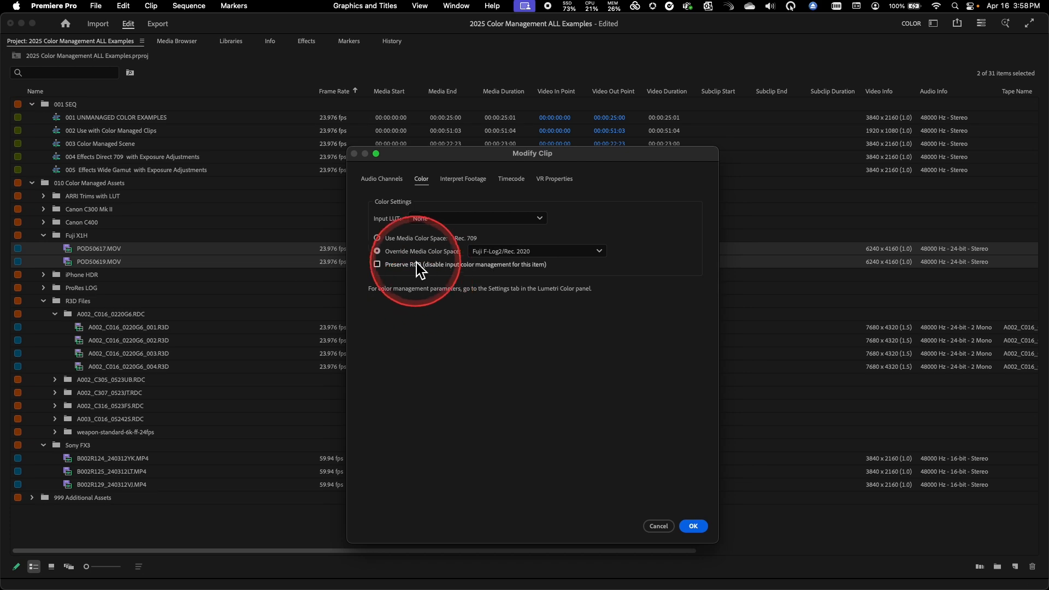
{"action": "left_click", "coordinate": [566, 261]}
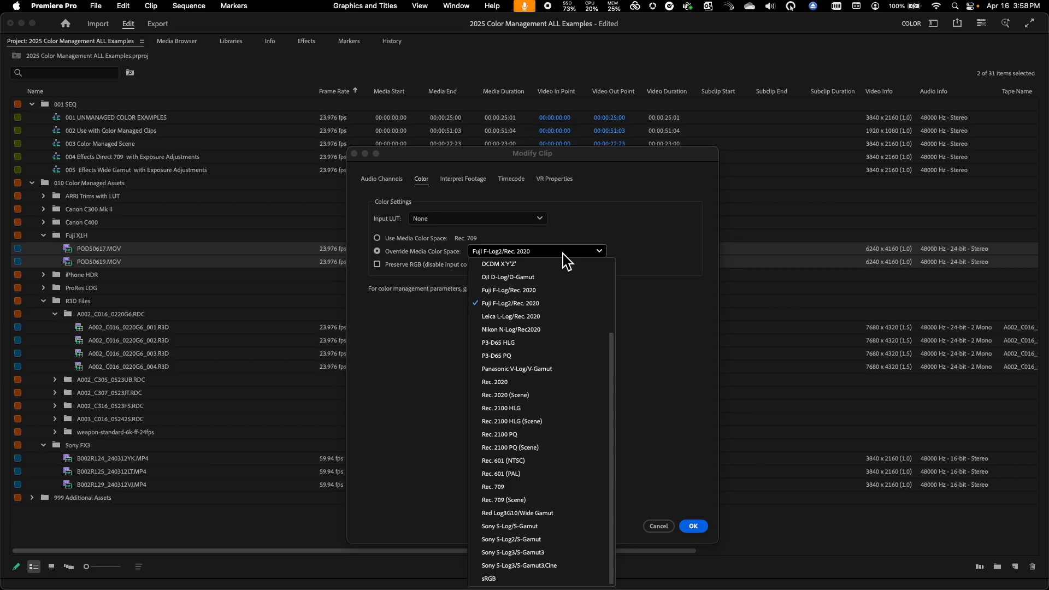
{"action": "scroll", "coordinate": [557, 276], "scroll_direction": "up", "scroll_amount": 4}
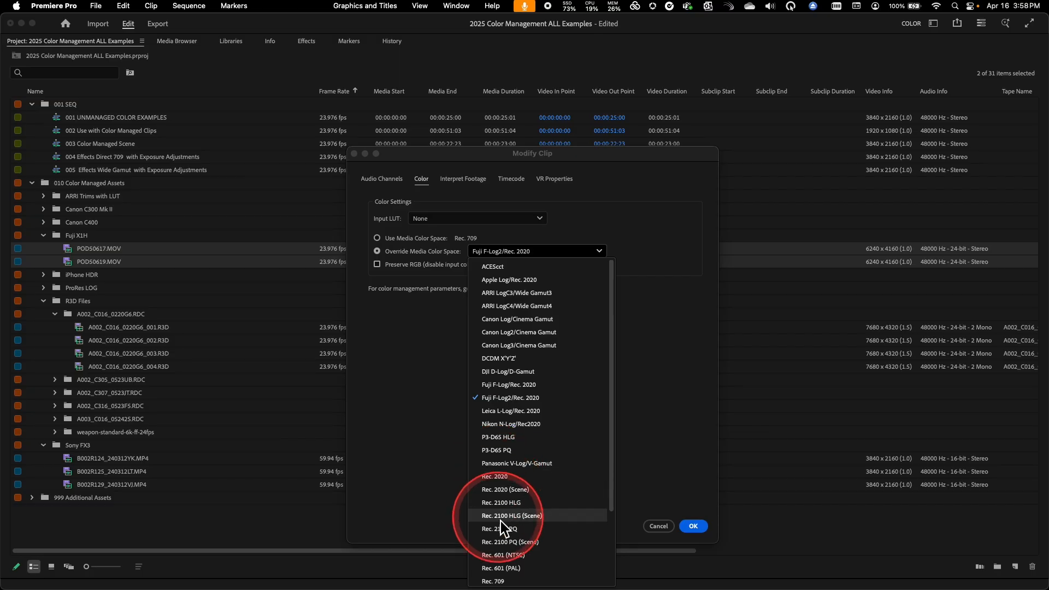
{"action": "scroll", "coordinate": [504, 541], "scroll_direction": "down", "scroll_amount": 2}
{"action": "scroll", "coordinate": [504, 554], "scroll_direction": "down", "scroll_amount": 5}
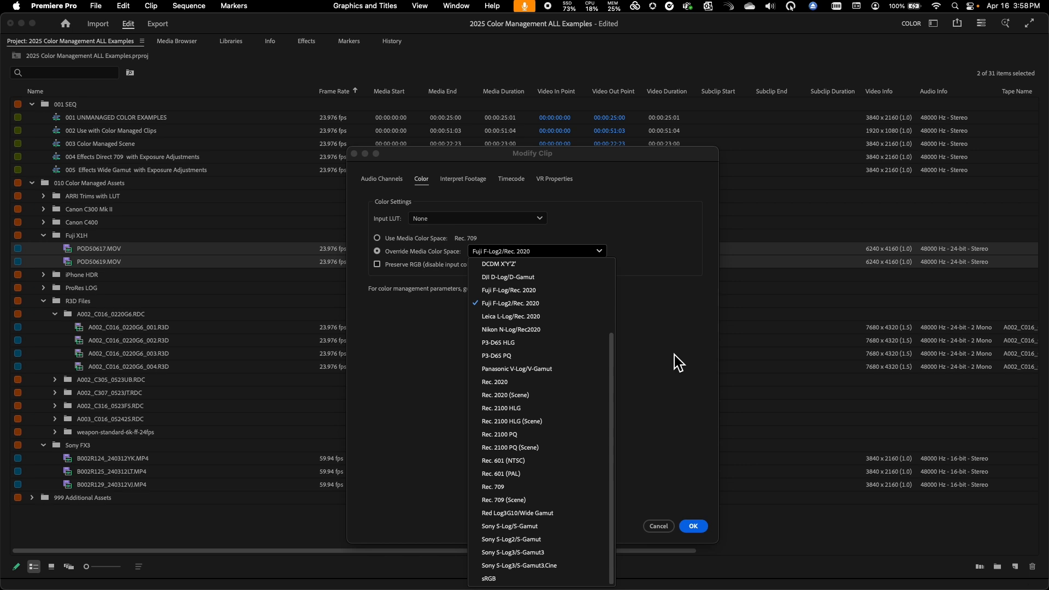
{"action": "left_click", "coordinate": [659, 353]}
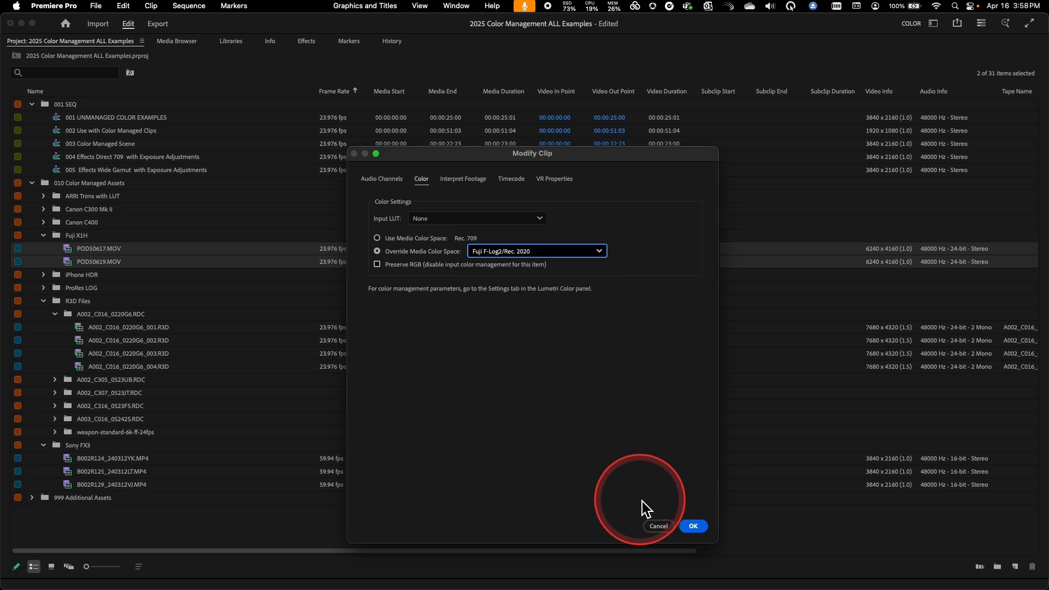
{"action": "left_click", "coordinate": [658, 526]}
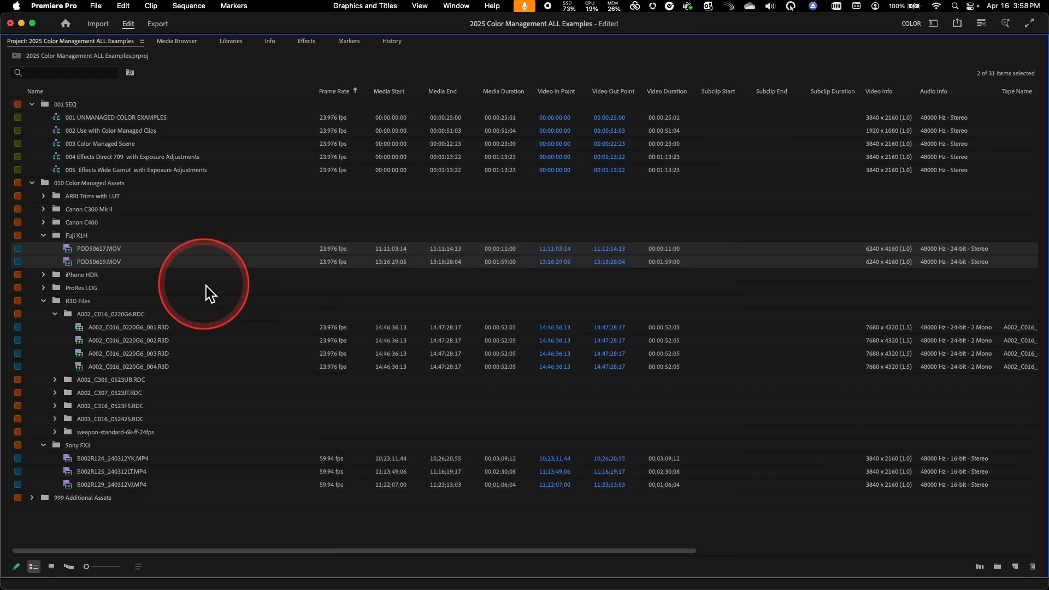
Step: Set the Input LUT of the first four clips in the ARRI Trims with LUT bin to ARRI_LogC2Video_709_adobe3d_33
{"action": "left_click", "coordinate": [44, 196]}
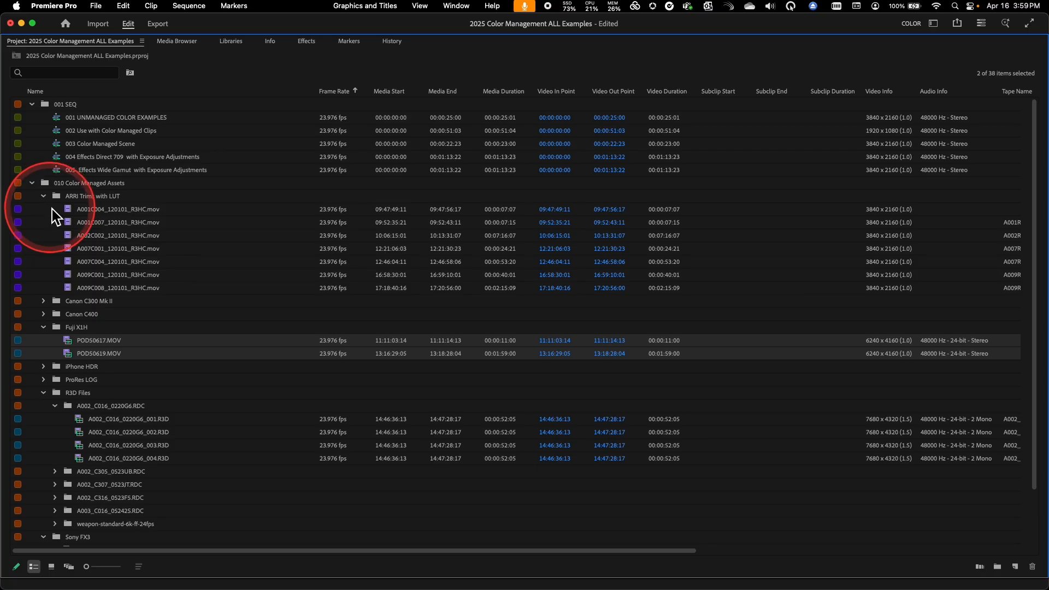
{"action": "left_click_drag", "start_coordinate": [54, 212], "coordinate": [142, 256]}
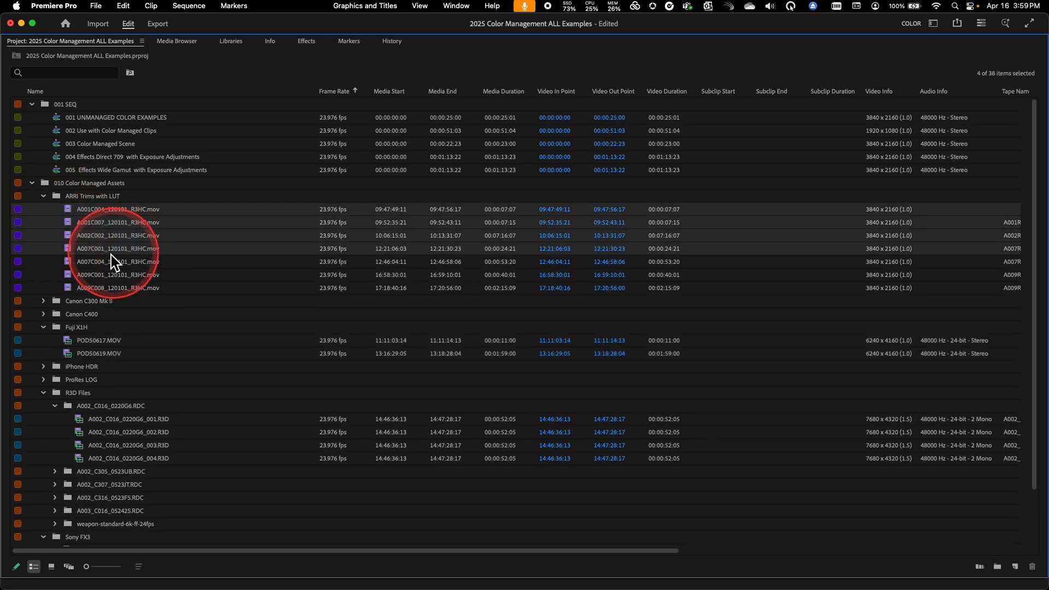
{"action": "right_click", "coordinate": [71, 257]}
{"action": "mouse_move", "coordinate": [118, 265]}
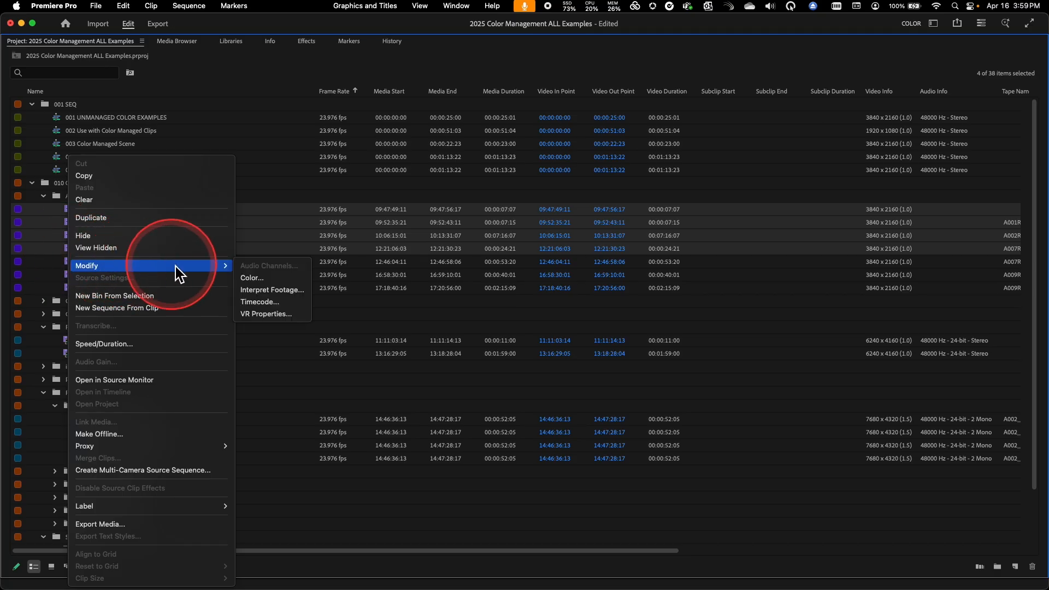
{"action": "left_click", "coordinate": [249, 278]}
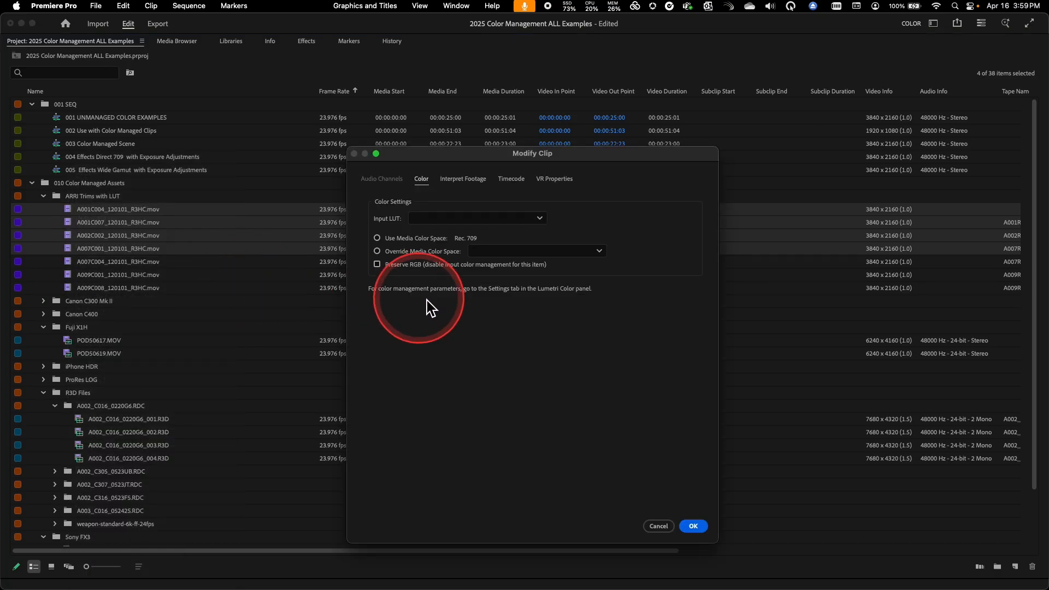
{"action": "left_click", "coordinate": [525, 218]}
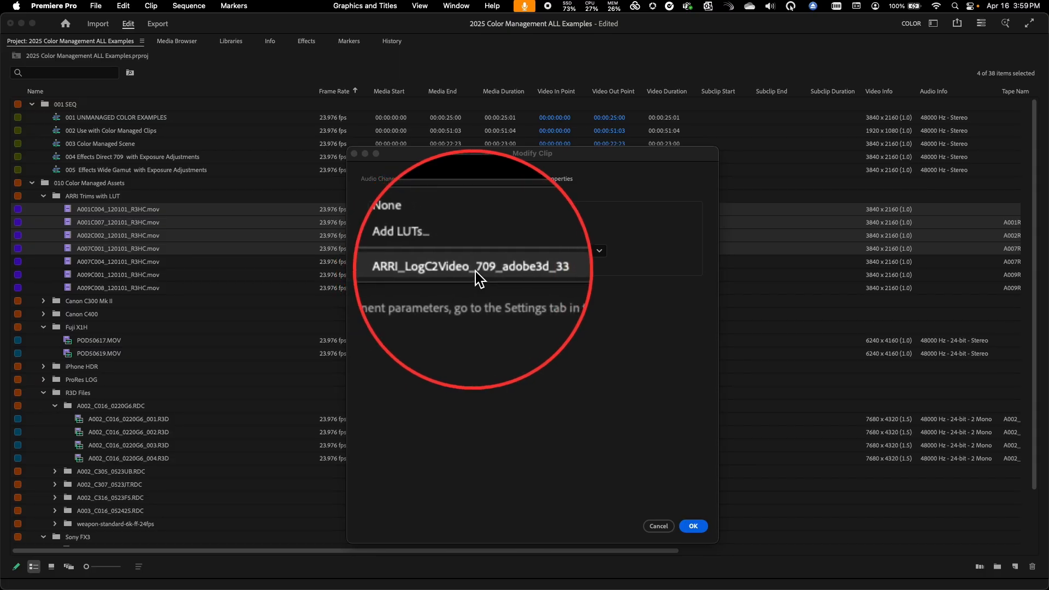
{"action": "left_click", "coordinate": [476, 268]}
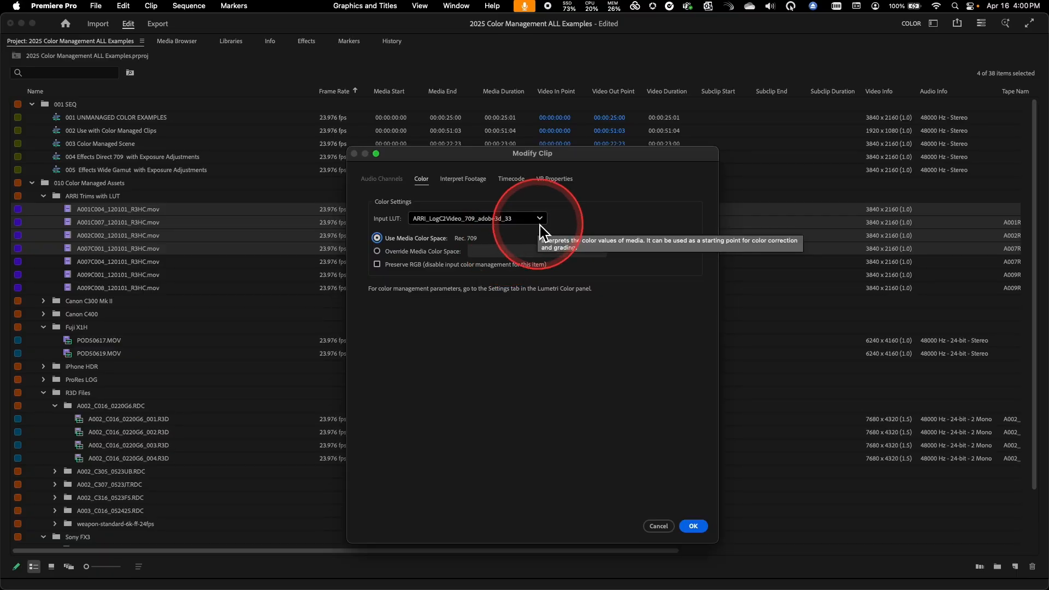
Step: Set the four ARRI clips' Input LUT to None and override their media color space with ARRI LogC3/Wide Gamut3
{"action": "left_click", "coordinate": [540, 218]}
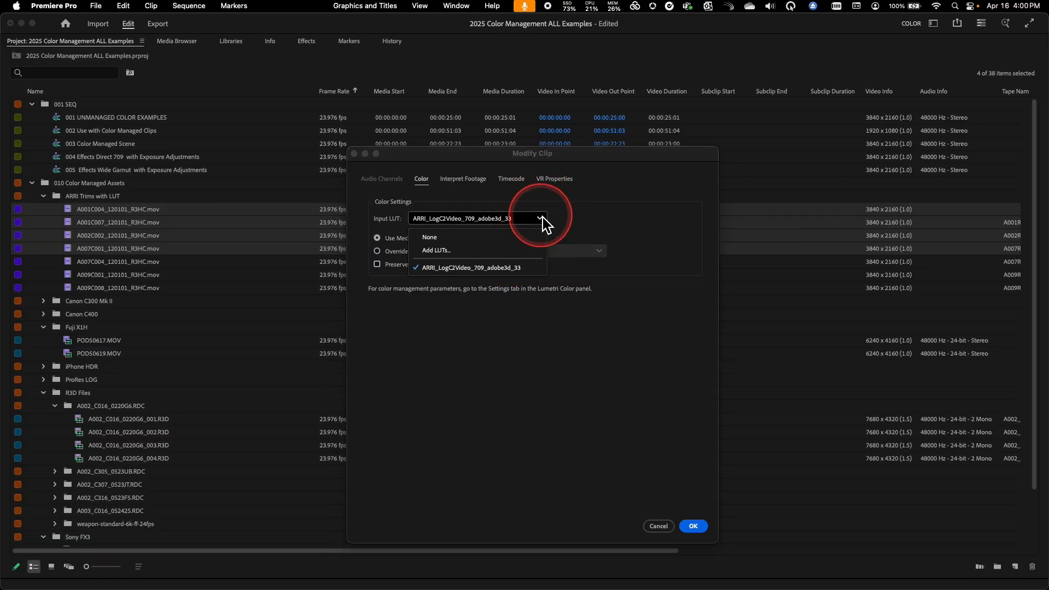
{"action": "left_click", "coordinate": [431, 238]}
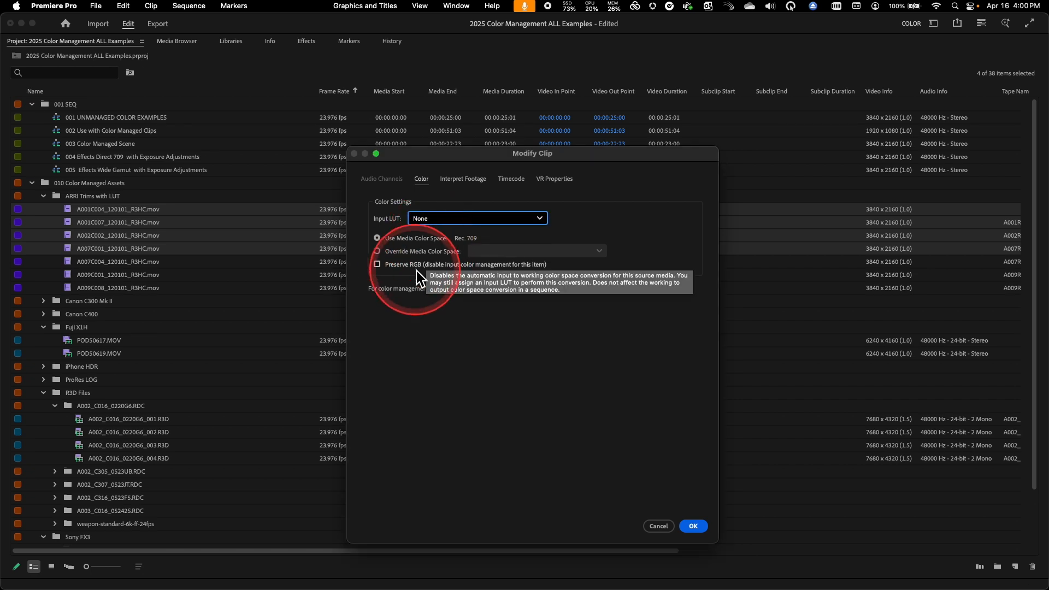
{"action": "left_click", "coordinate": [389, 253]}
{"action": "left_click", "coordinate": [534, 251]}
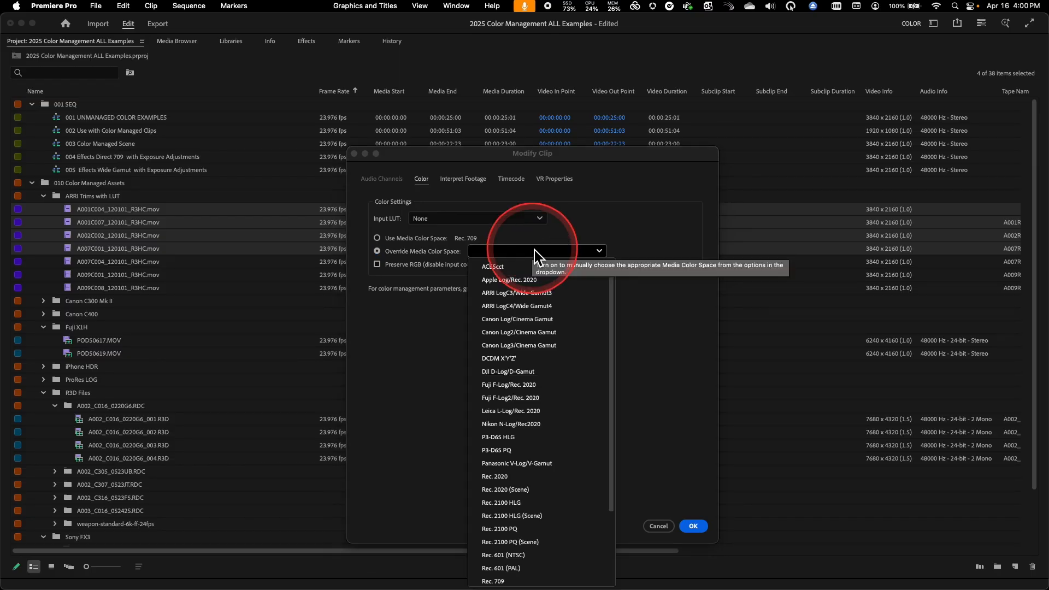
{"action": "left_click", "coordinate": [493, 295]}
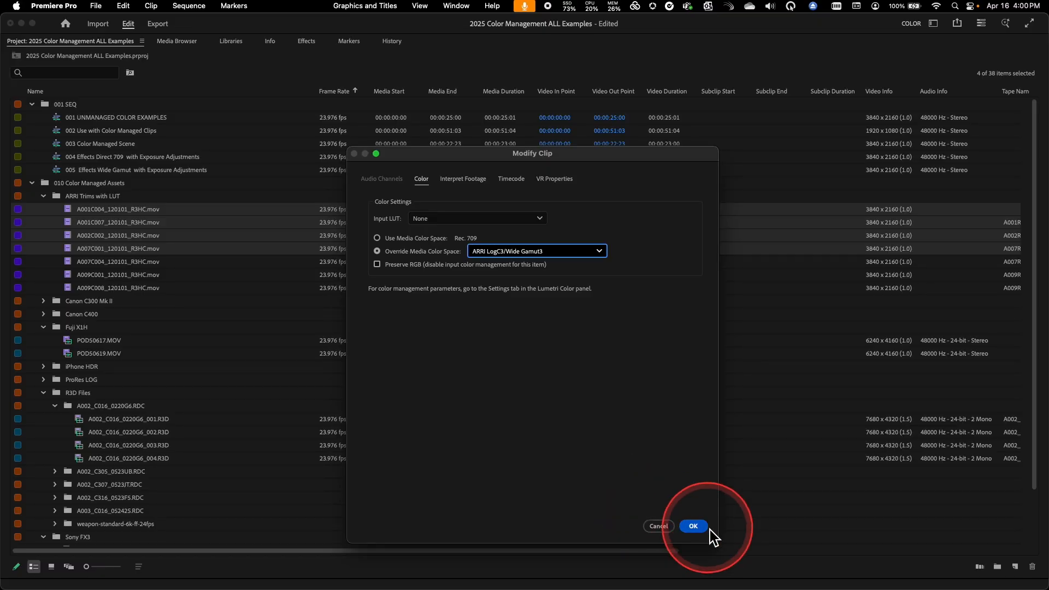
{"action": "left_click", "coordinate": [705, 529]}
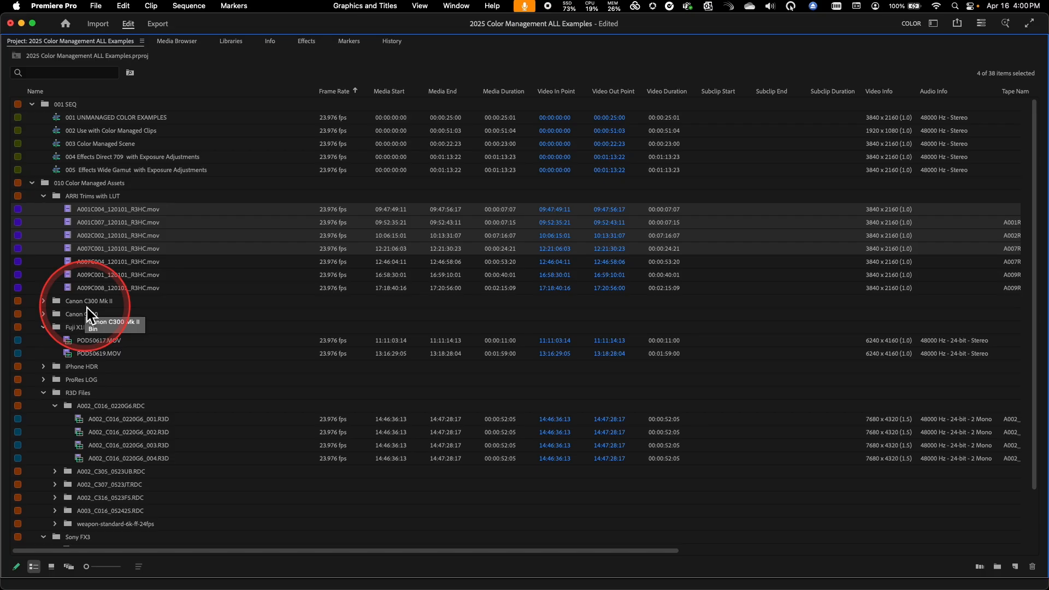
Step: Restore the full editing workspace and check the source color settings of POD50617.MOV in the Fuji X1H bin
{"action": "key", "text": "grave"}
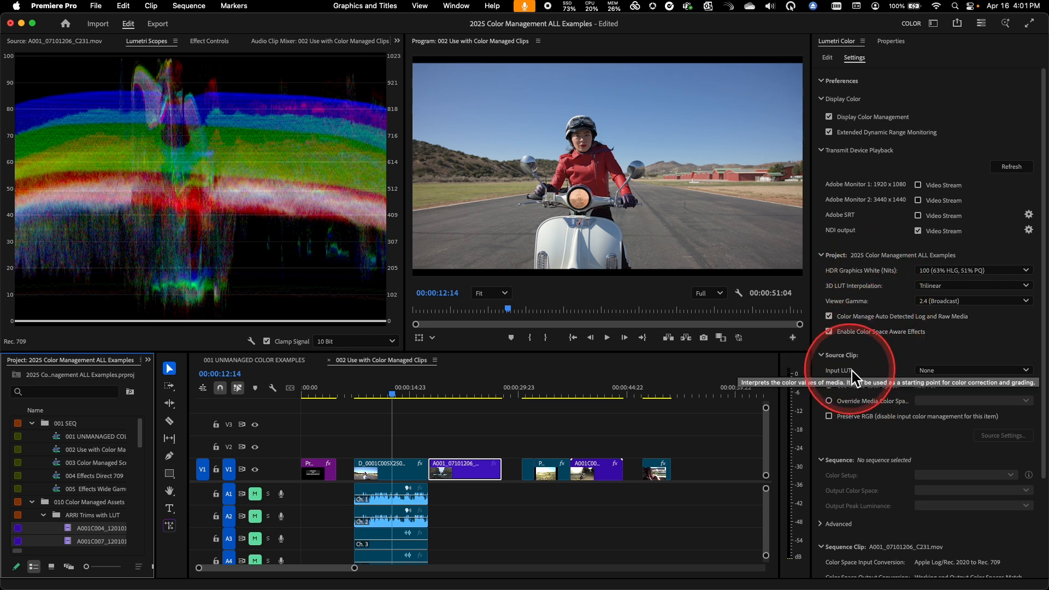
{"action": "scroll", "coordinate": [77, 537], "scroll_direction": "down", "scroll_amount": 5}
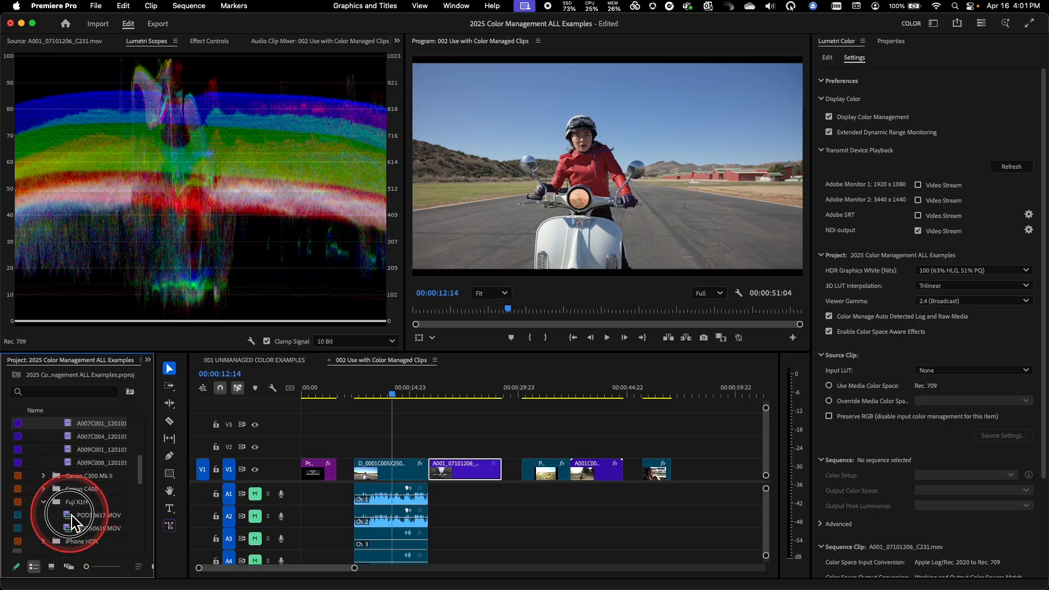
{"action": "left_click", "coordinate": [82, 515]}
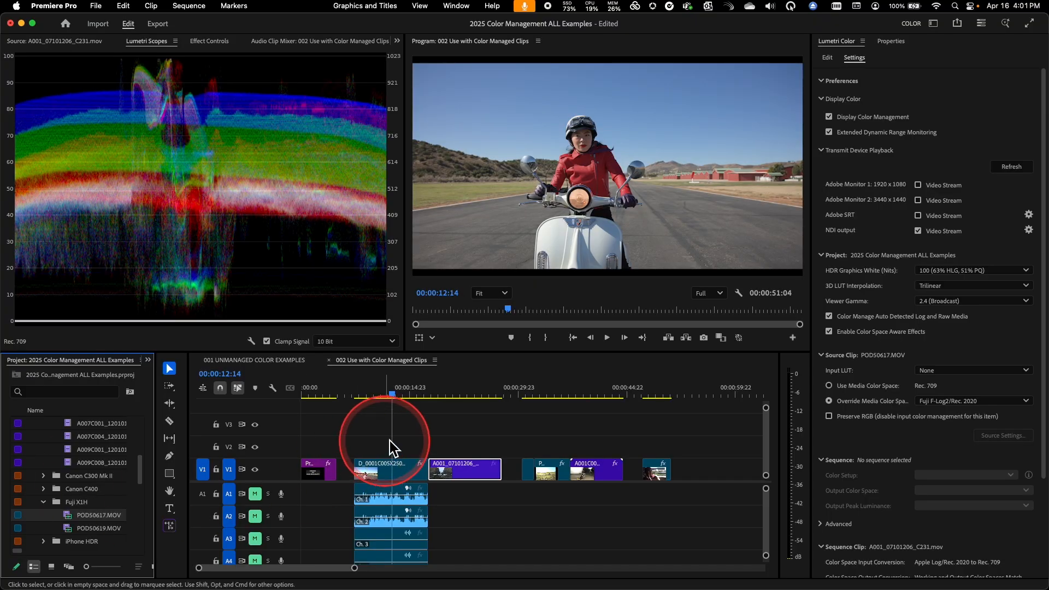
Step: Review the Color Management options in the settings of the 002 Use with Color Managed Clips sequence
{"action": "left_click", "coordinate": [401, 391]}
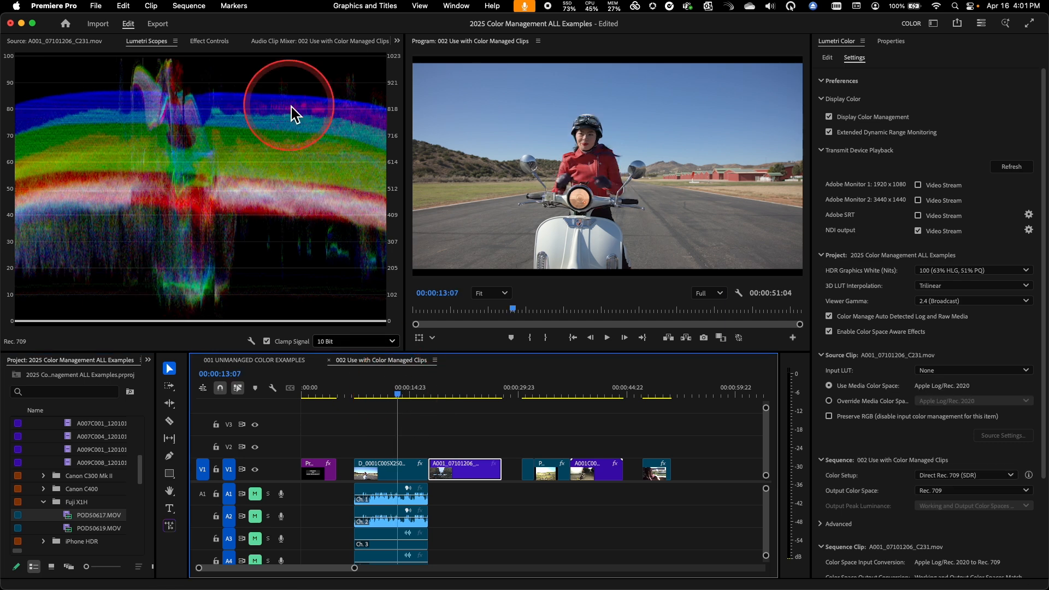
{"action": "left_click", "coordinate": [187, 7]}
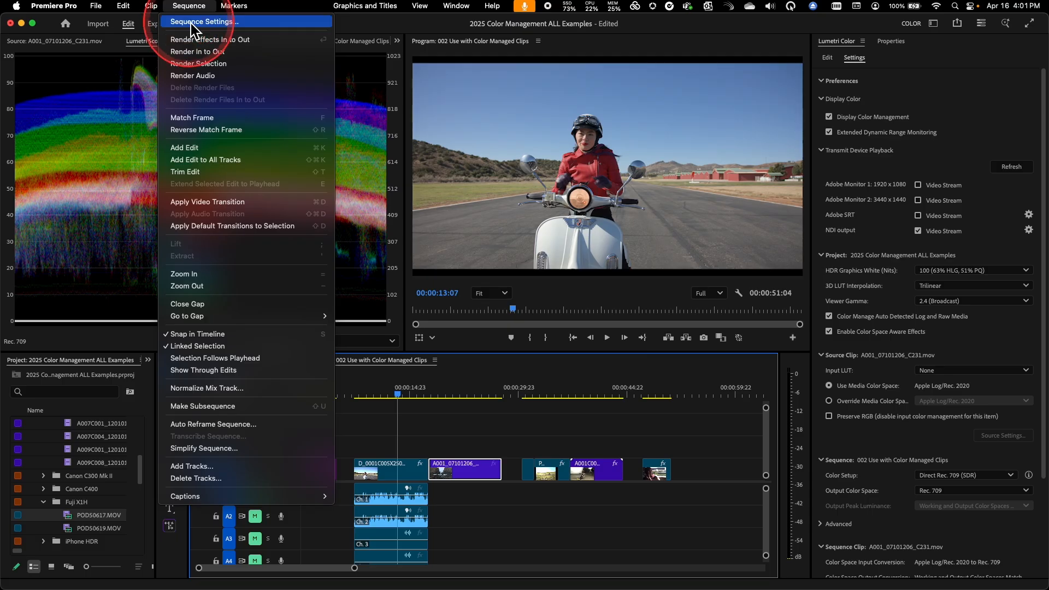
{"action": "left_click", "coordinate": [191, 22]}
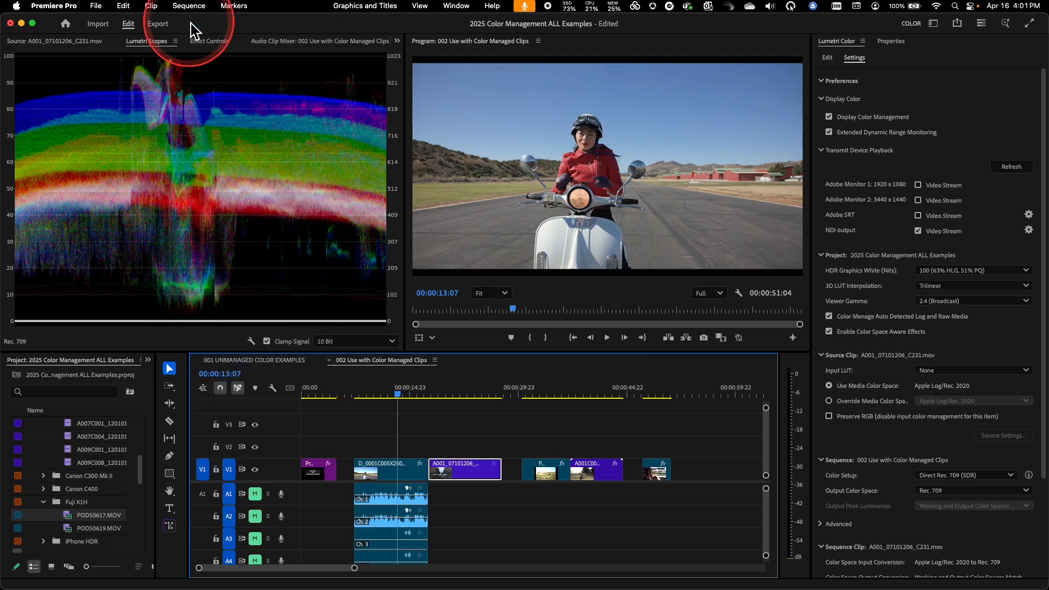
{"action": "left_click", "coordinate": [417, 113]}
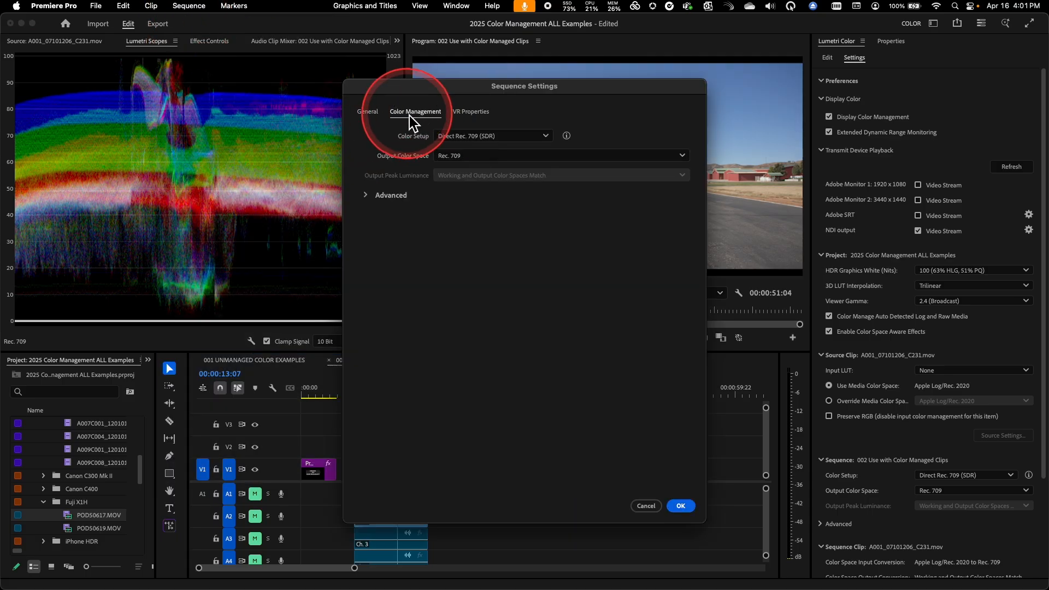
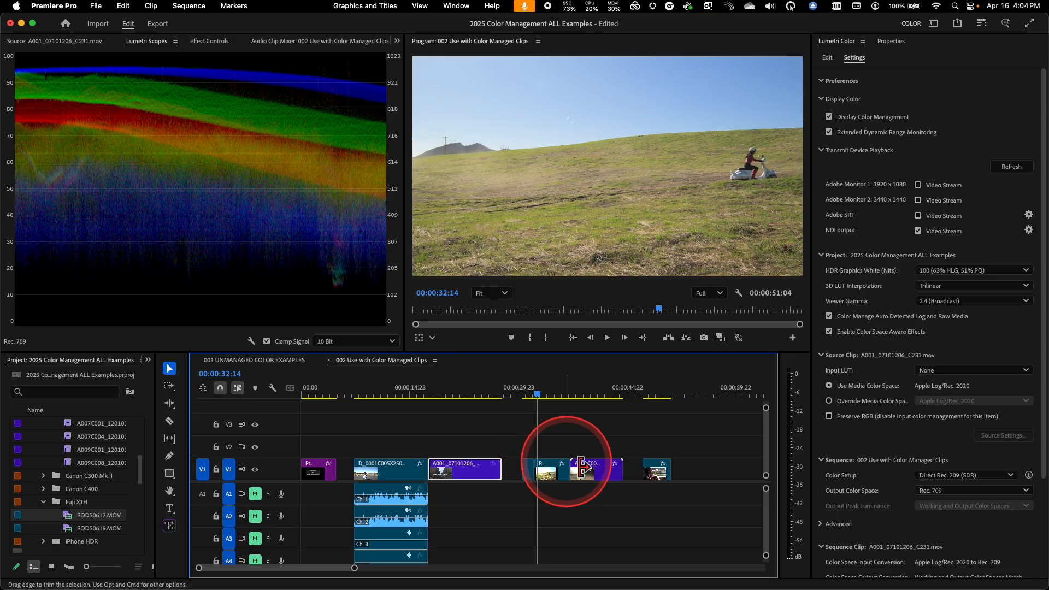
Step: Check the source media color spaces of the timeline's Fuji hillside, ARRI warehouse and Sony car clips
{"action": "left_click", "coordinate": [559, 475]}
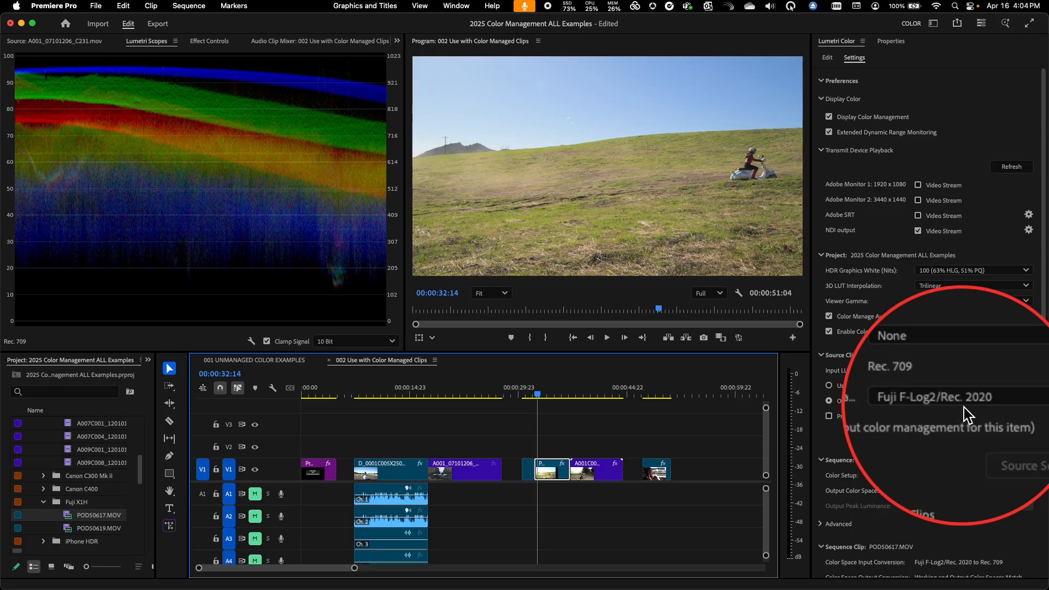
{"action": "left_click", "coordinate": [601, 389]}
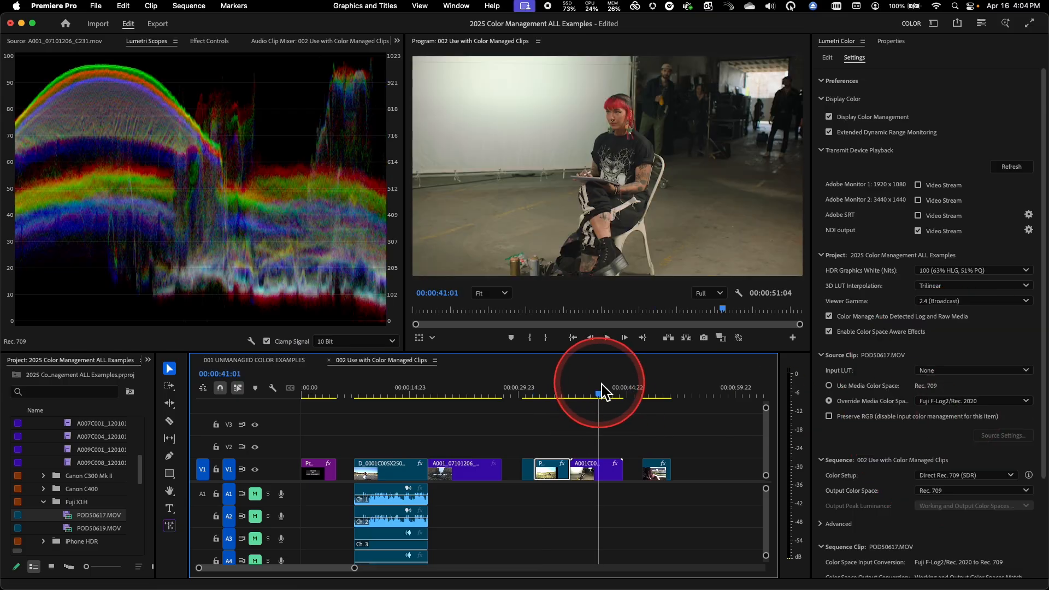
{"action": "left_click", "coordinate": [593, 472]}
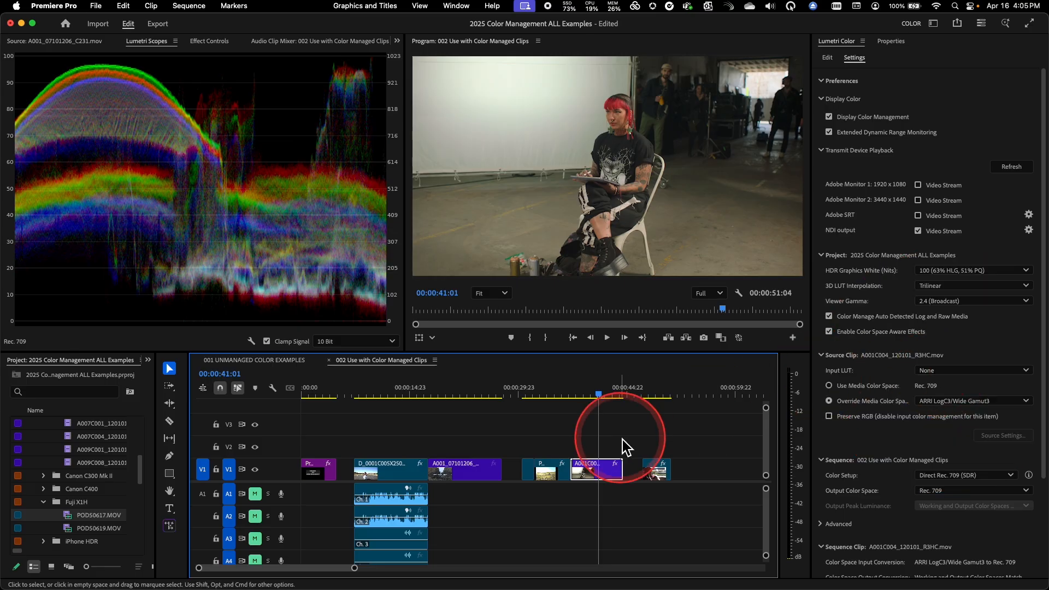
{"action": "left_click", "coordinate": [654, 394]}
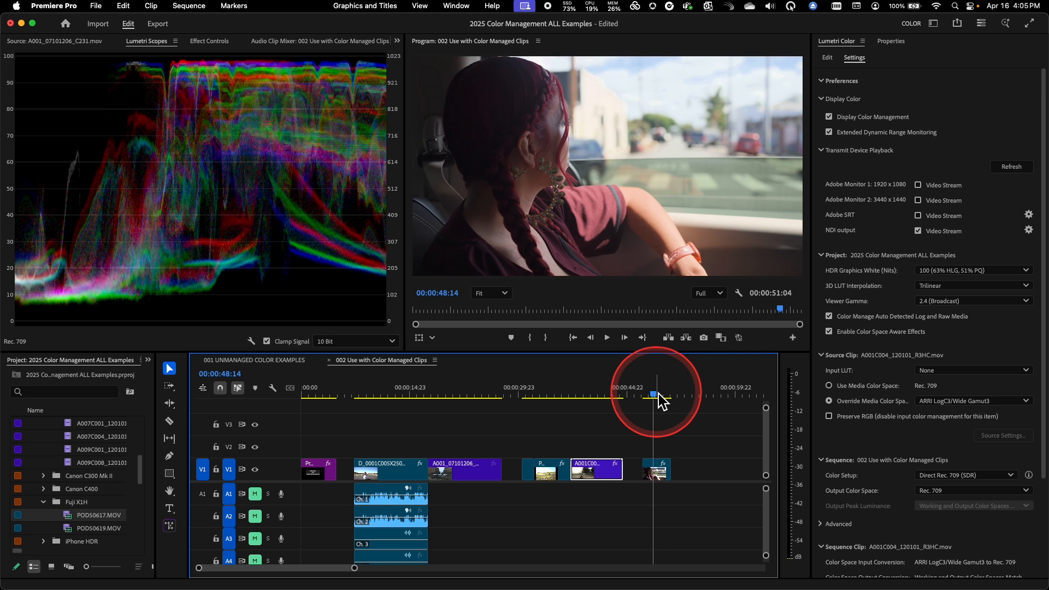
{"action": "left_click", "coordinate": [656, 394]}
{"action": "left_click", "coordinate": [657, 470]}
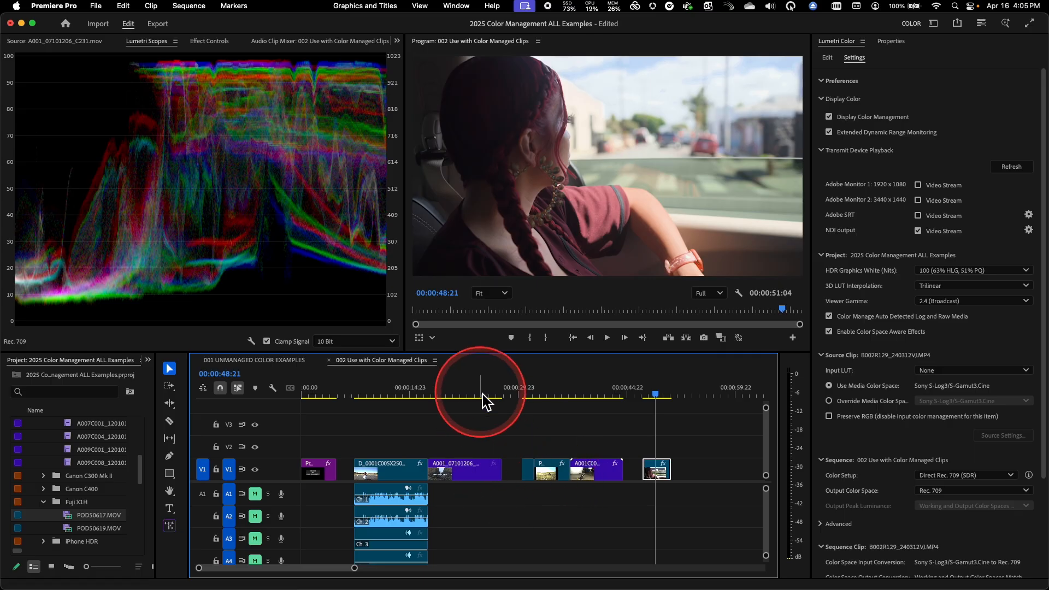
Step: Lower the Lumetri exposure of the Canon scooter clip in the timeline to -2.3
{"action": "left_click", "coordinate": [387, 397]}
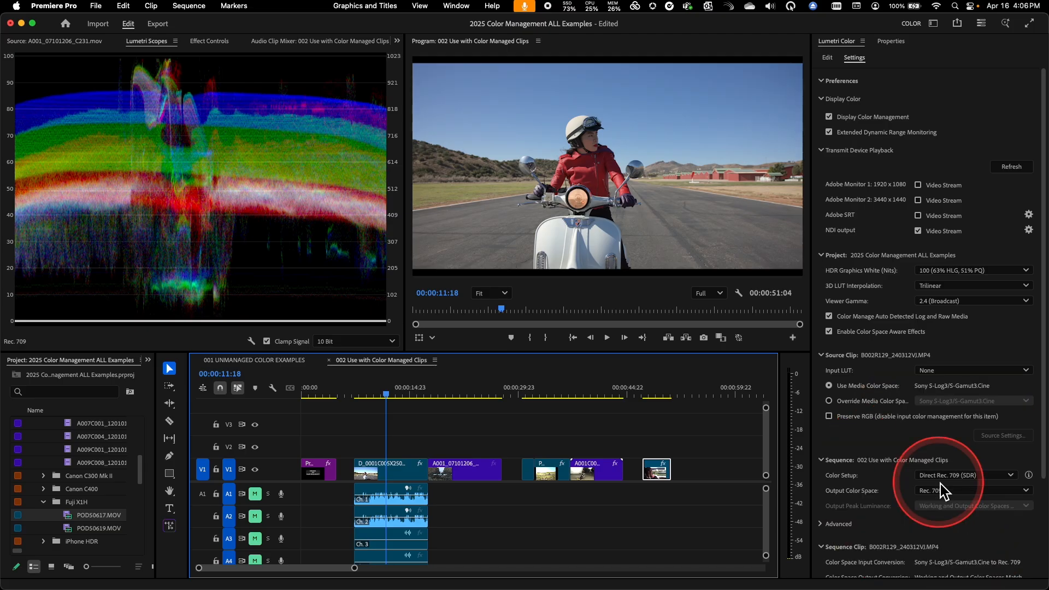
{"action": "left_click", "coordinate": [827, 58]}
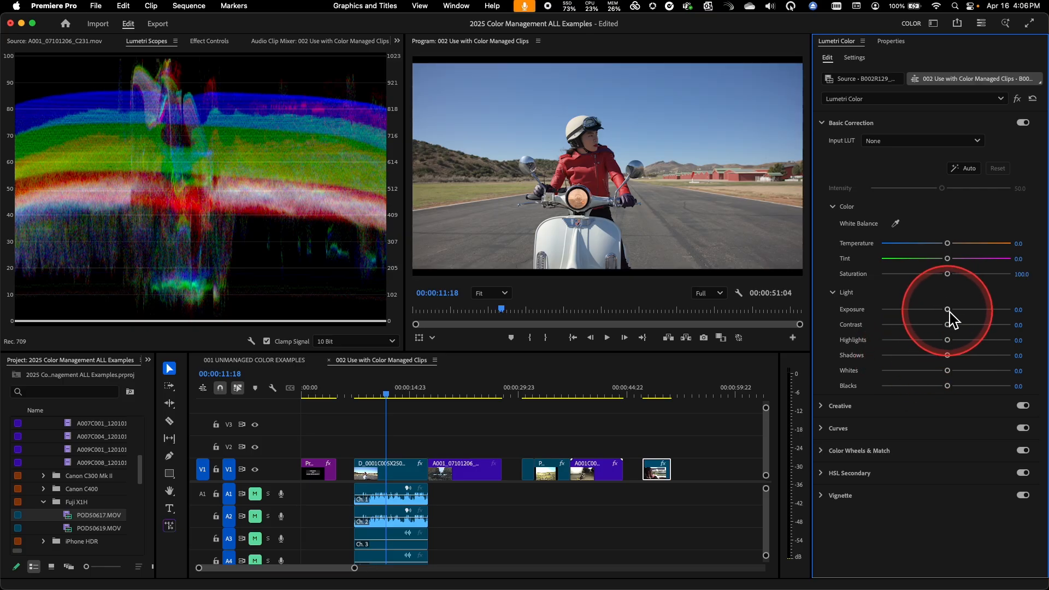
{"action": "left_click_drag", "start_coordinate": [949, 310], "coordinate": [949, 311]}
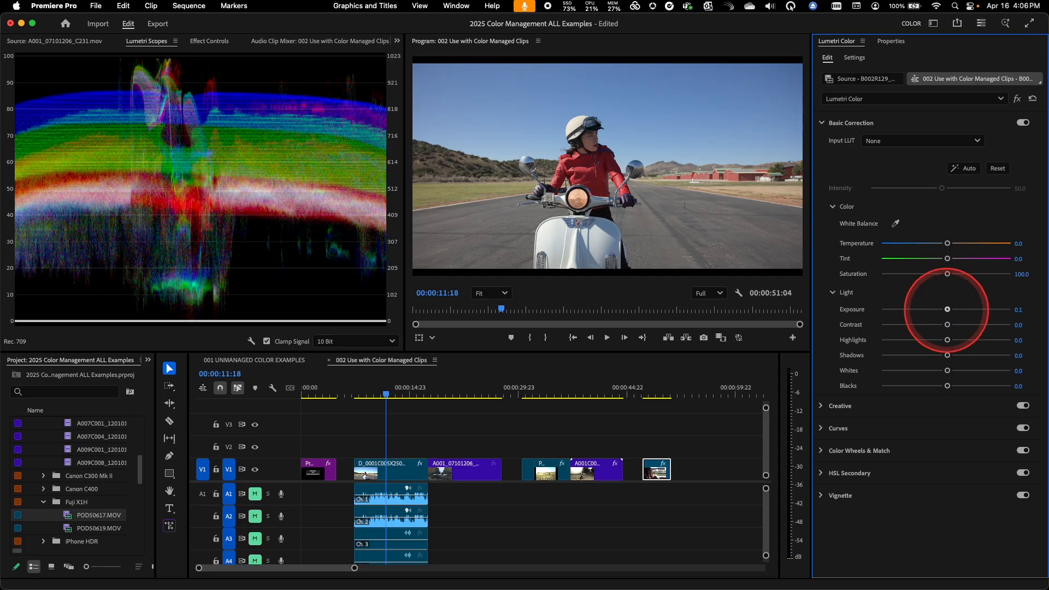
{"action": "left_click", "coordinate": [395, 473]}
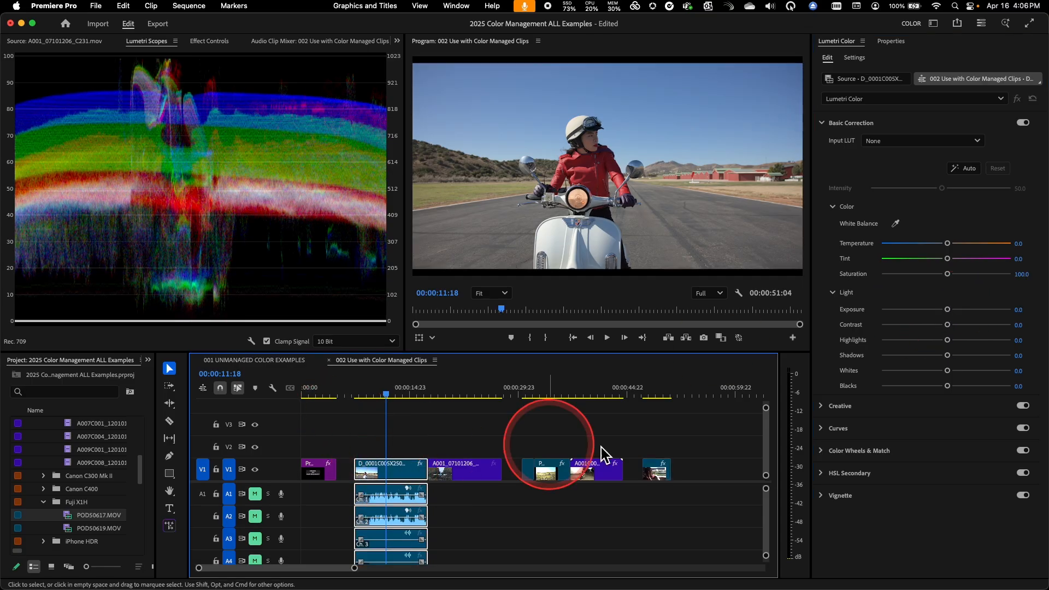
{"action": "left_click_drag", "start_coordinate": [948, 310], "coordinate": [917, 310]}
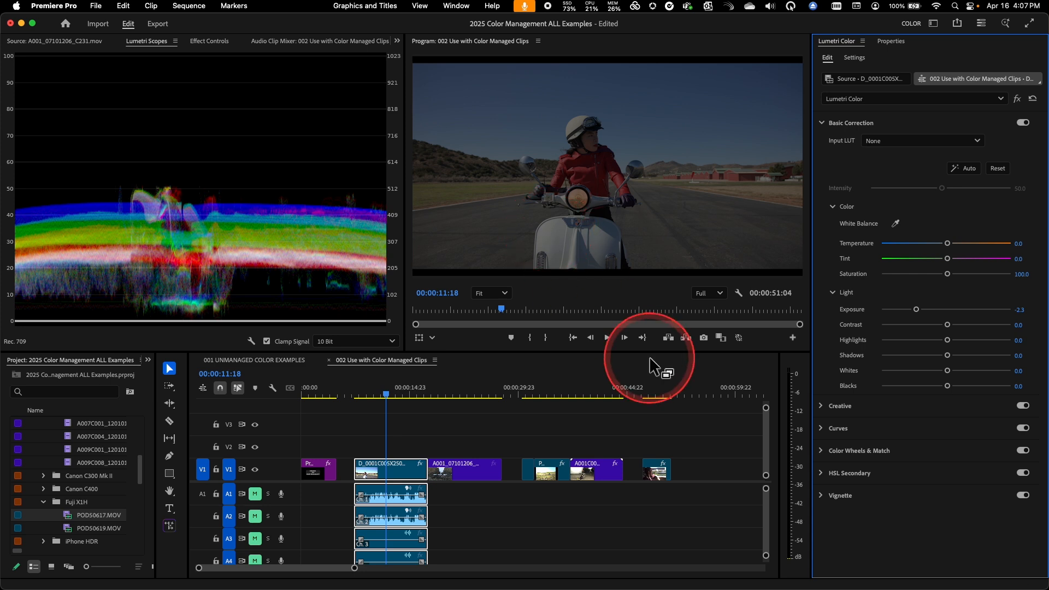
Step: Strongly lower the Lumetri exposure of the Sony car clip at the end of the timeline
{"action": "left_click", "coordinate": [654, 392]}
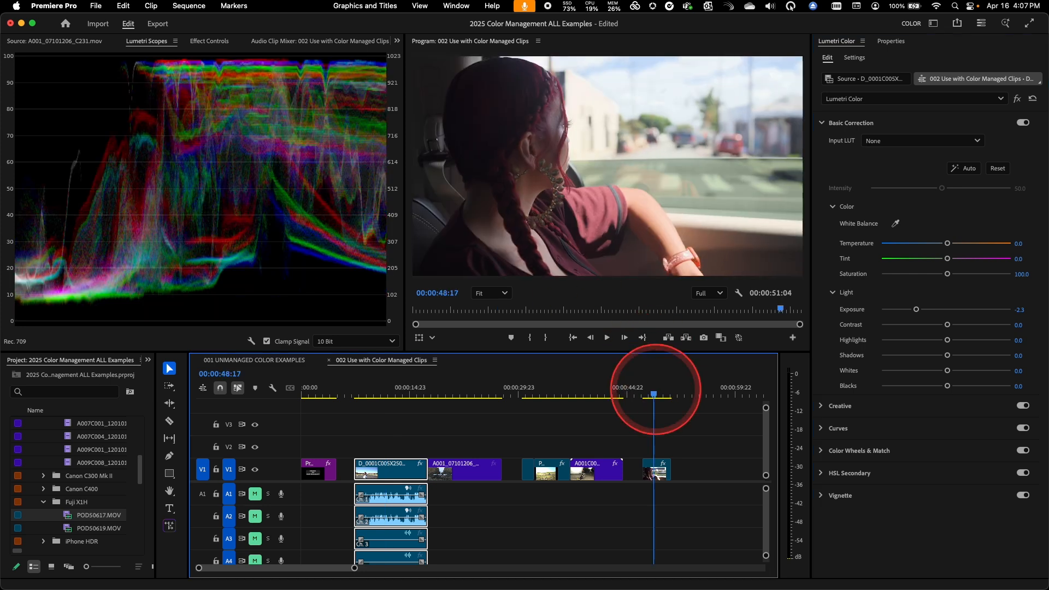
{"action": "left_click", "coordinate": [656, 470]}
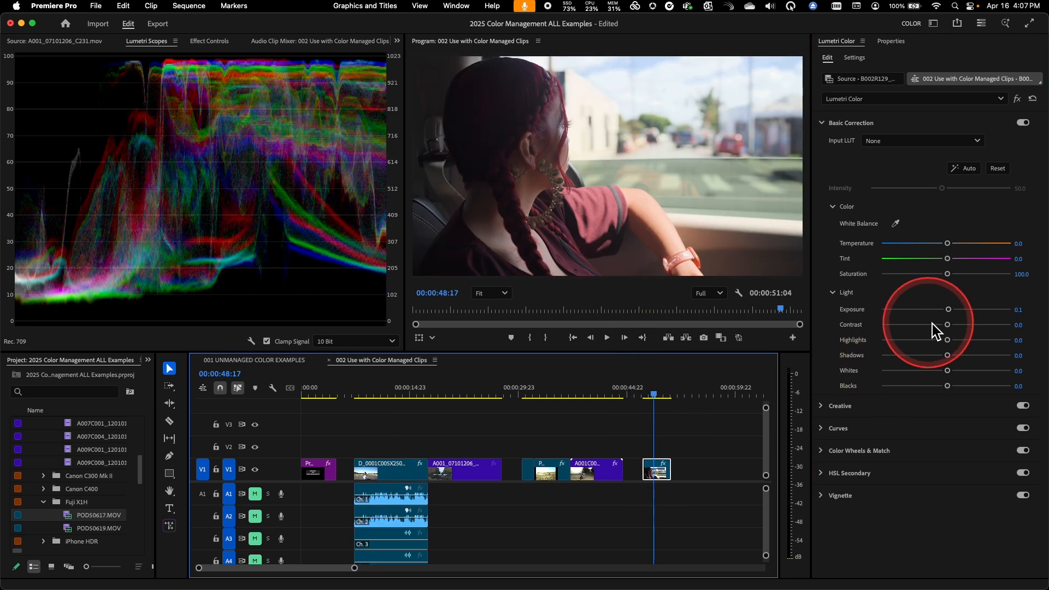
{"action": "left_click_drag", "start_coordinate": [948, 310], "coordinate": [911, 317]}
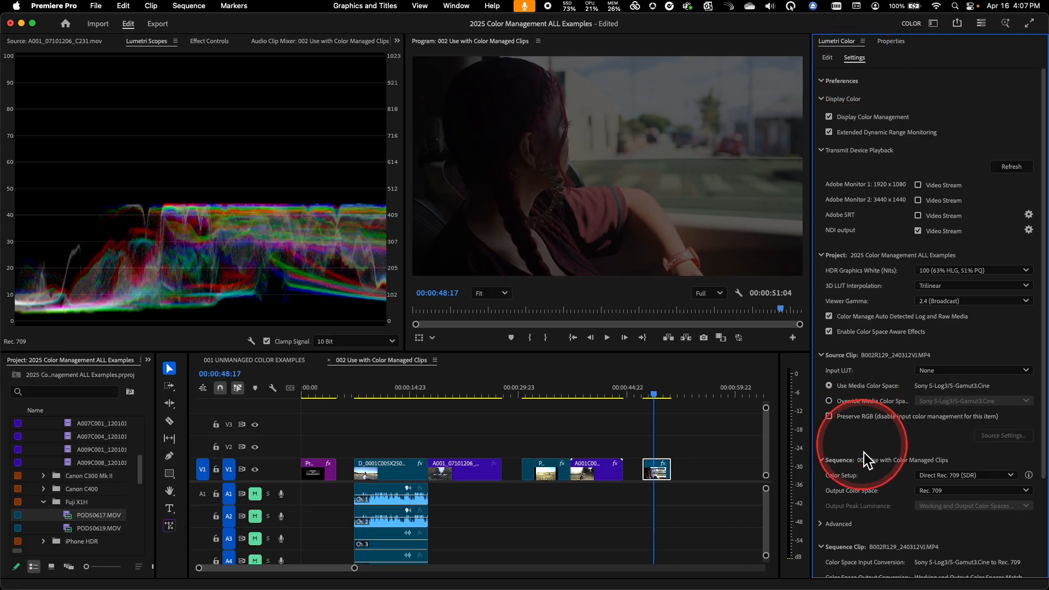
Step: Compare Direct Rec. 709 (SDR) with Wide Gamut (Tone Mapped) on the Sony clip, leaving the sequence's Color Setup on Wide Gamut (Tone Mapped)
{"action": "left_click", "coordinate": [941, 478]}
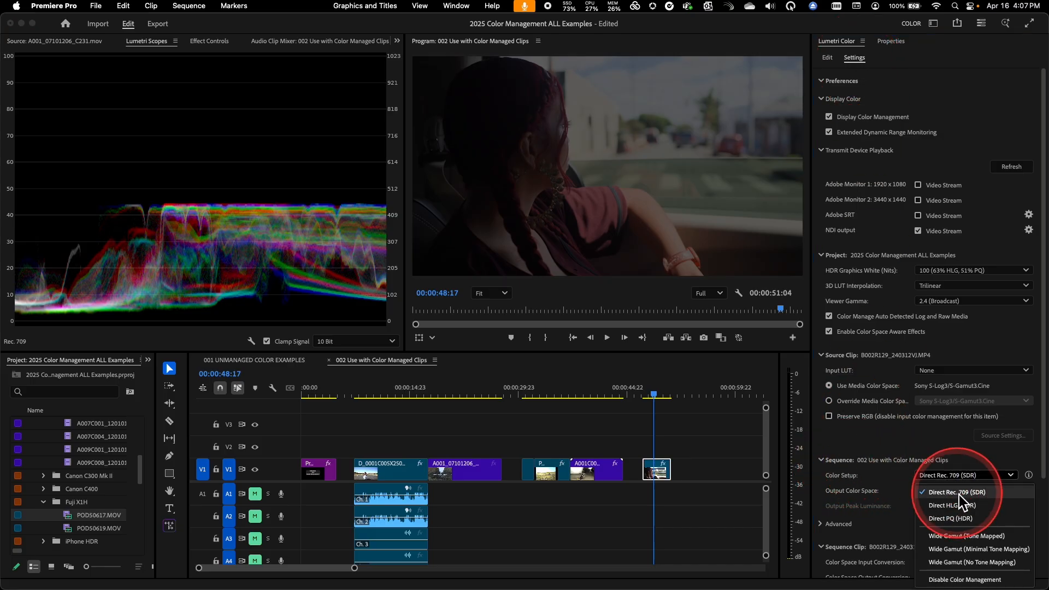
{"action": "left_click", "coordinate": [970, 538]}
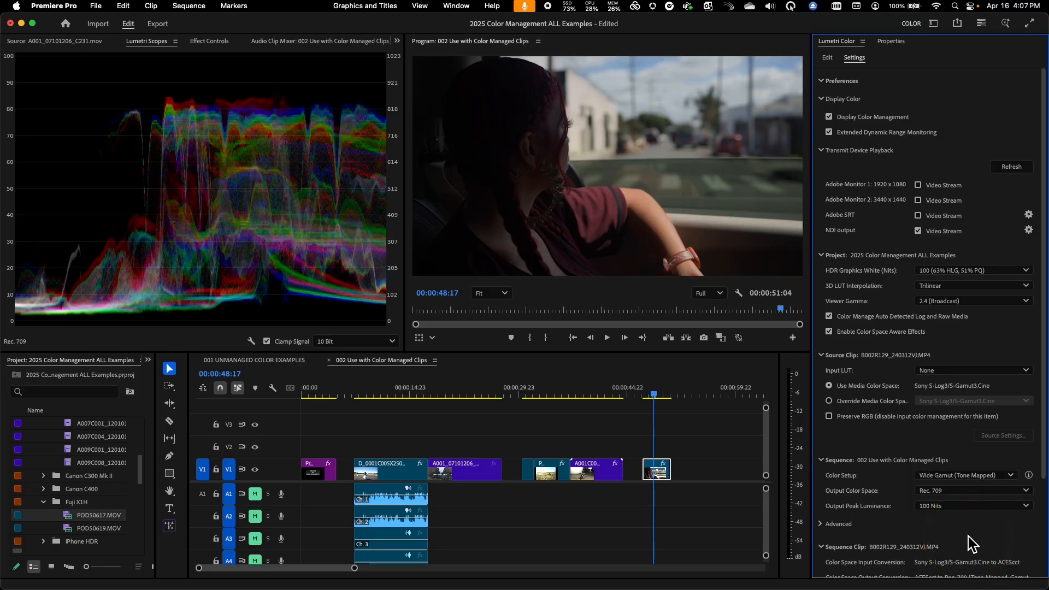
{"action": "left_click", "coordinate": [963, 476]}
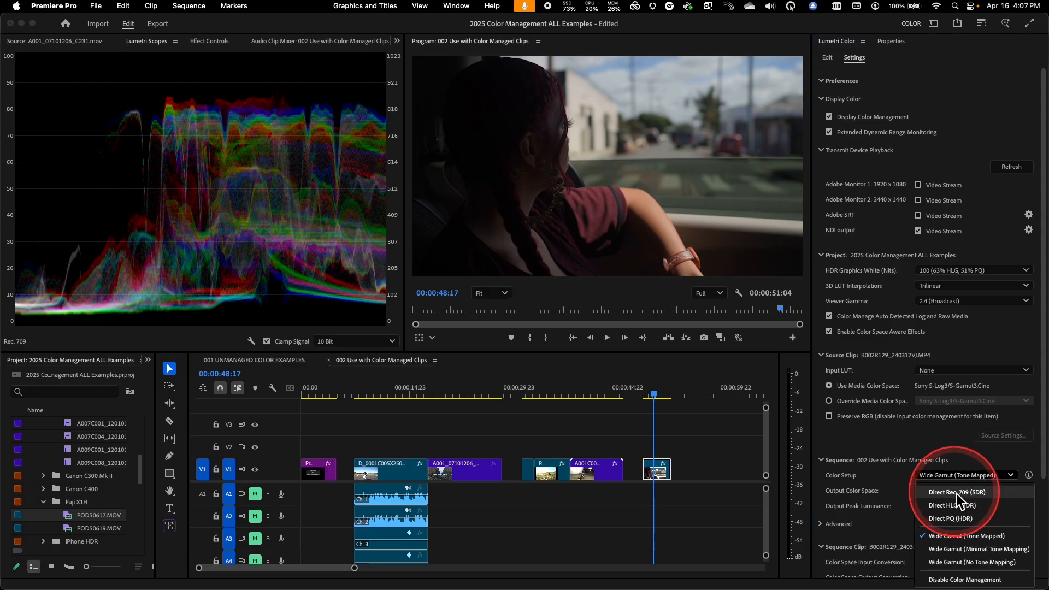
{"action": "left_click", "coordinate": [957, 493]}
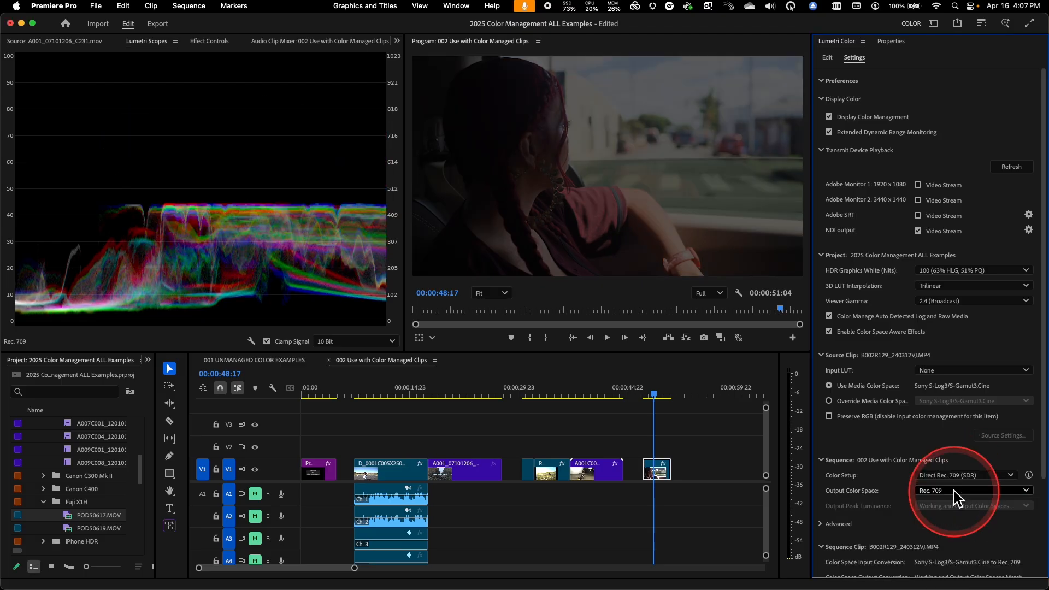
{"action": "left_click", "coordinate": [966, 476]}
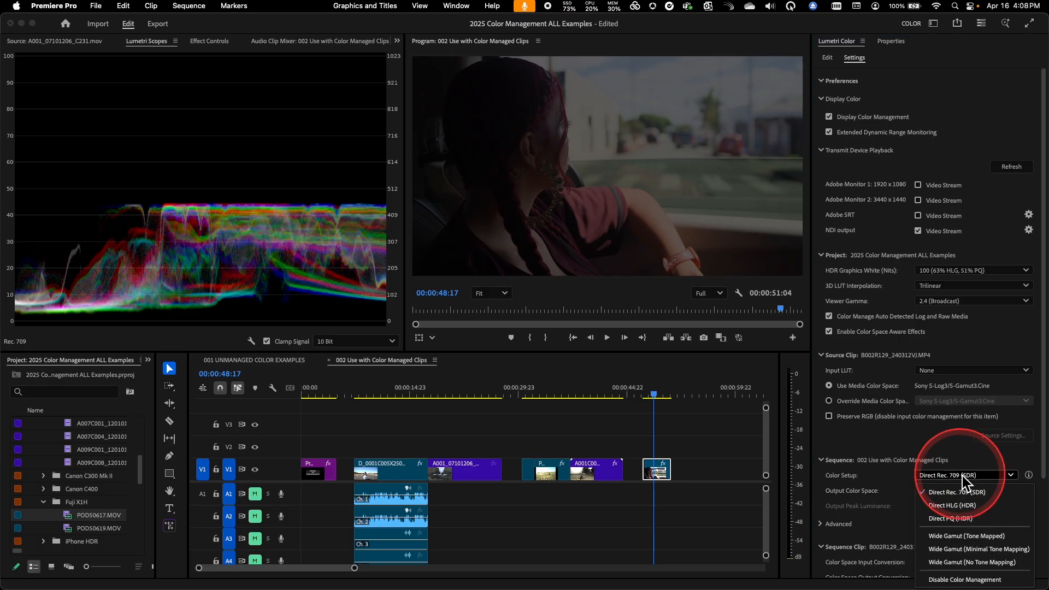
{"action": "left_click", "coordinate": [963, 537]}
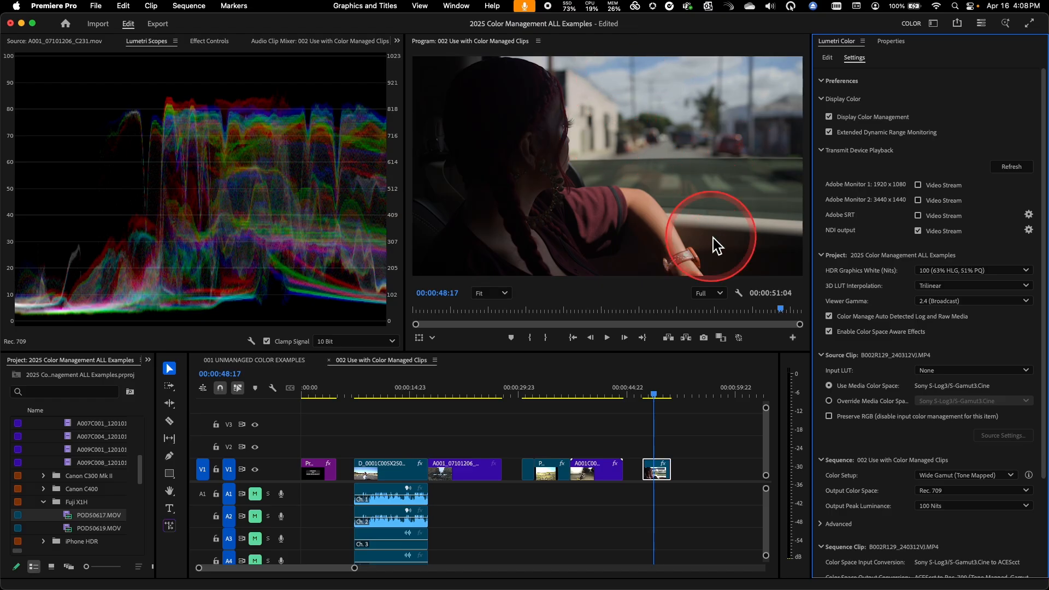
Step: Compare the Canon scooter clip under Direct Rec. 709 (SDR) and Wide Gamut (Tone Mapped), ending on Wide Gamut
{"action": "left_click", "coordinate": [384, 392]}
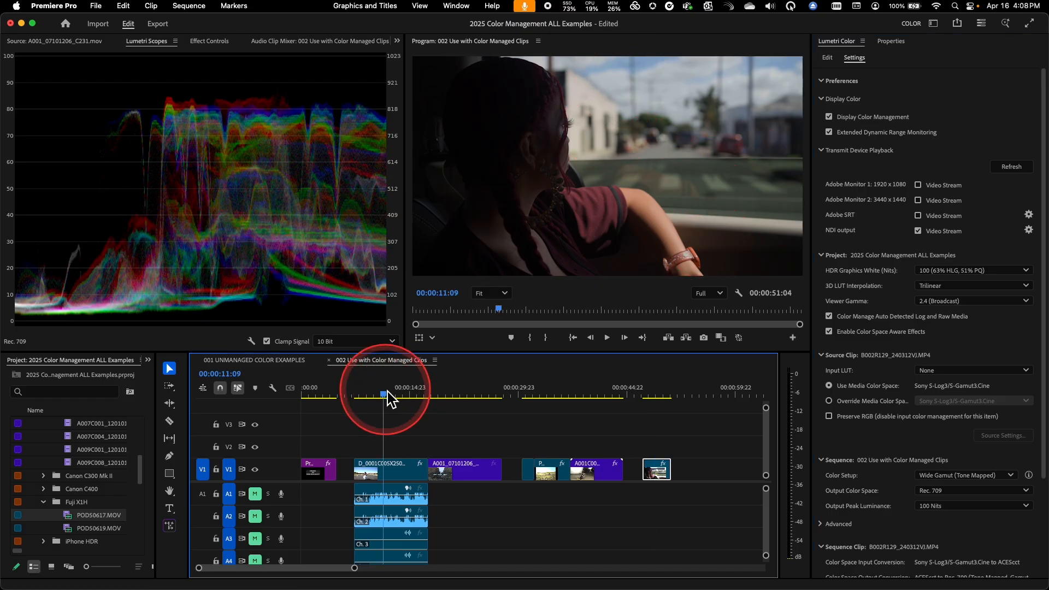
{"action": "left_click", "coordinate": [393, 473]}
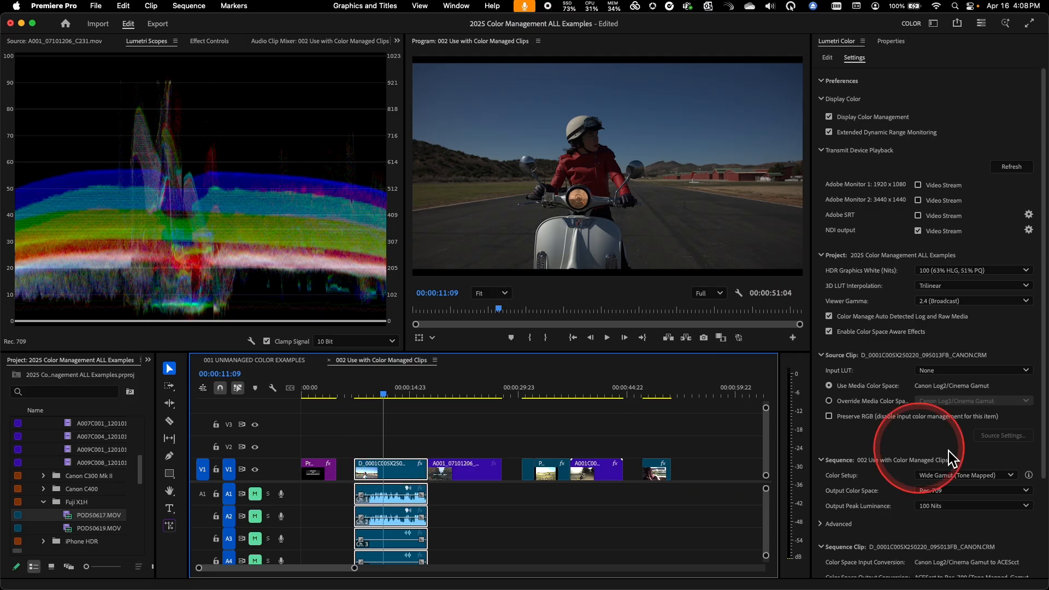
{"action": "left_click", "coordinate": [976, 475]}
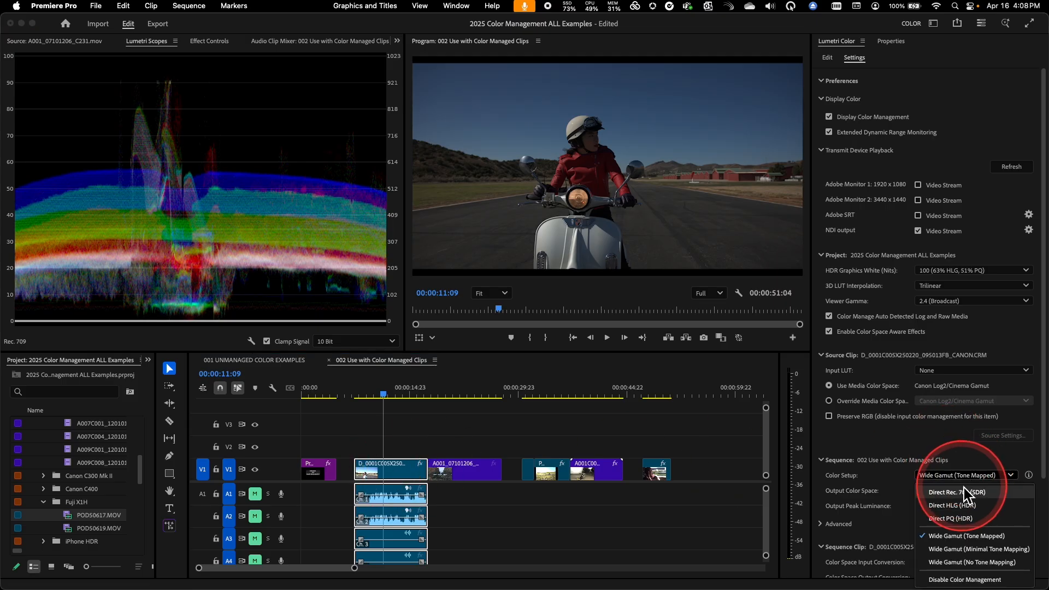
{"action": "left_click", "coordinate": [966, 492]}
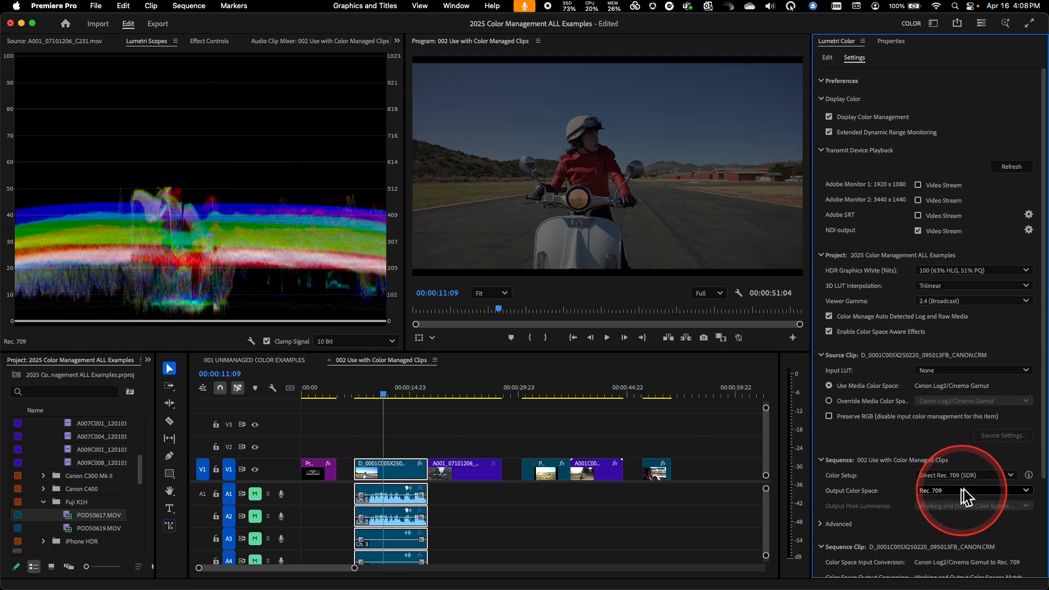
{"action": "left_click", "coordinate": [965, 476]}
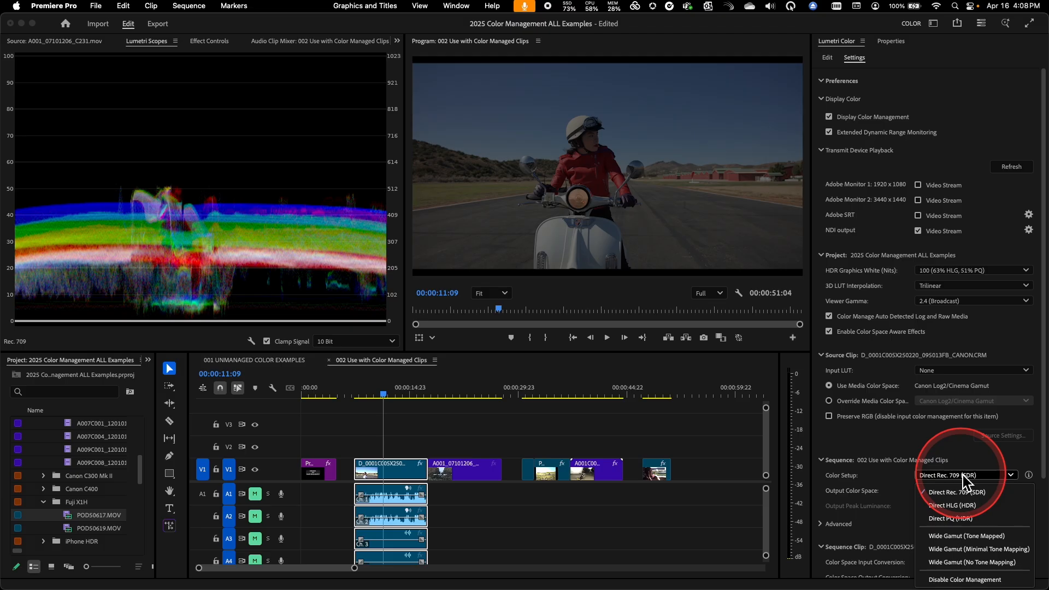
{"action": "left_click", "coordinate": [964, 537]}
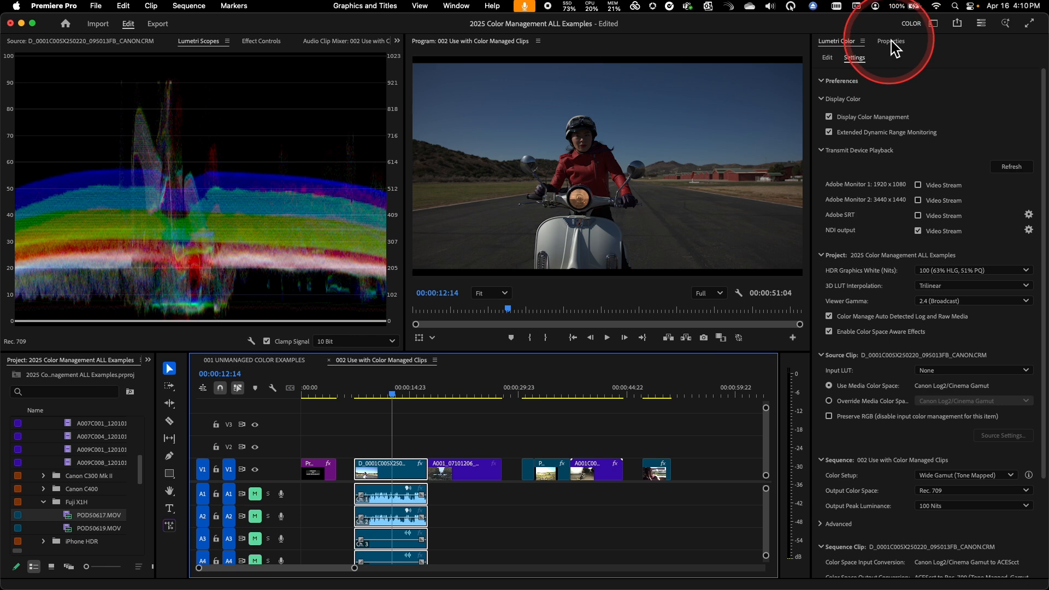
Step: Scale the Canon scooter clip to fill the frame
{"action": "left_click", "coordinate": [891, 41]}
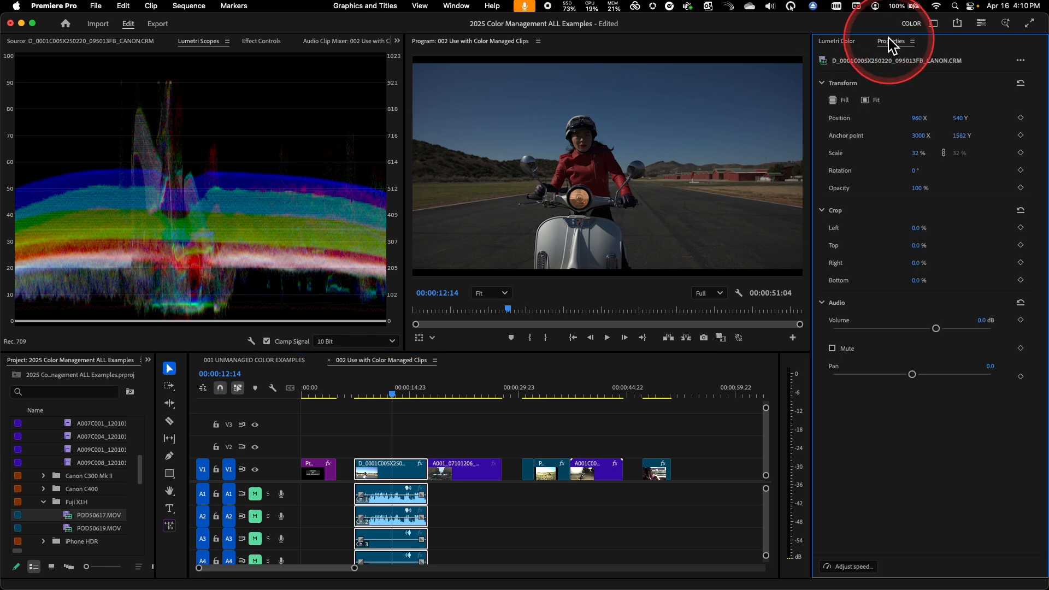
{"action": "left_click", "coordinate": [838, 101]}
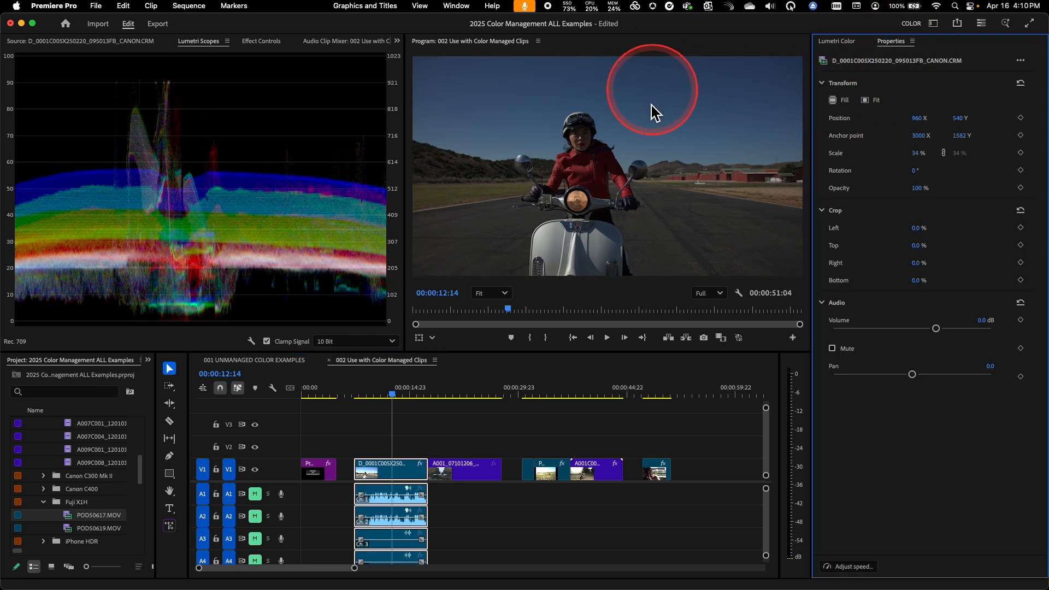
Step: Load the Canon scooter clip into the Source Monitor beside the sequence, with the Lumetri color settings displayed
{"action": "left_click", "coordinate": [838, 42]}
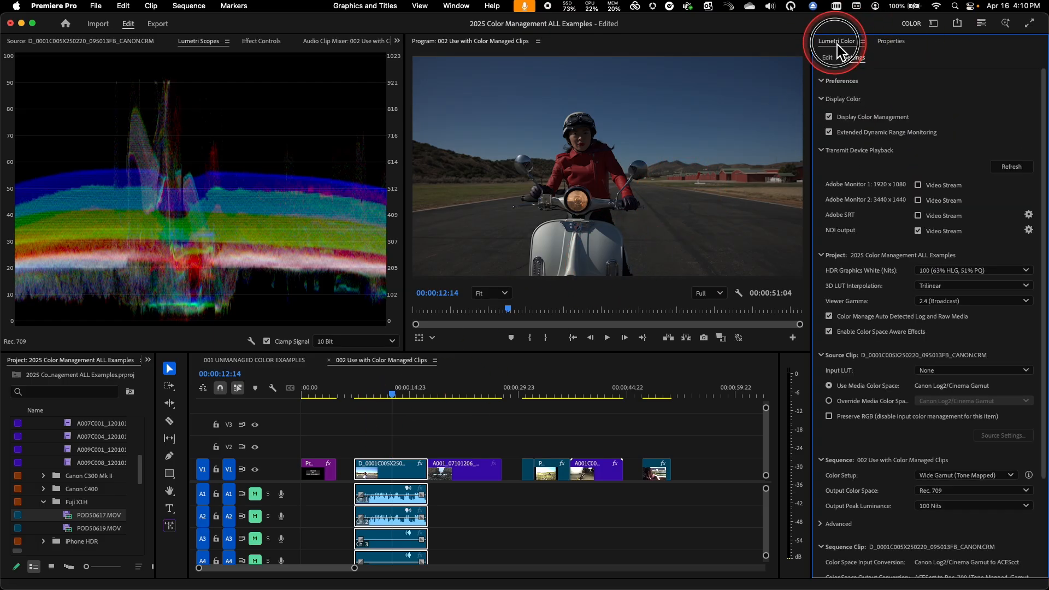
{"action": "double_click", "coordinate": [403, 474]}
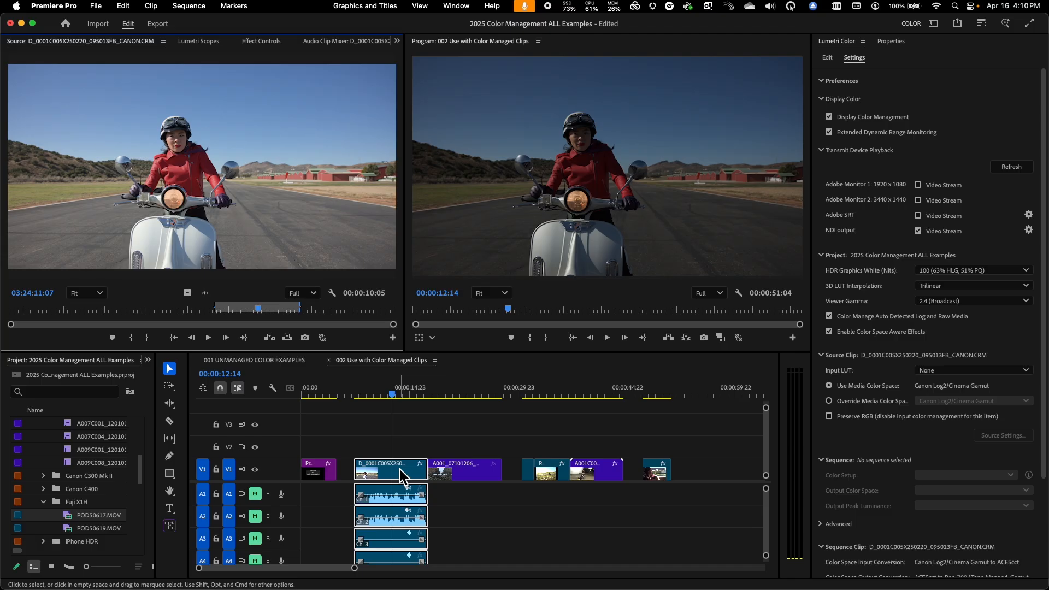
{"action": "left_click", "coordinate": [386, 481]}
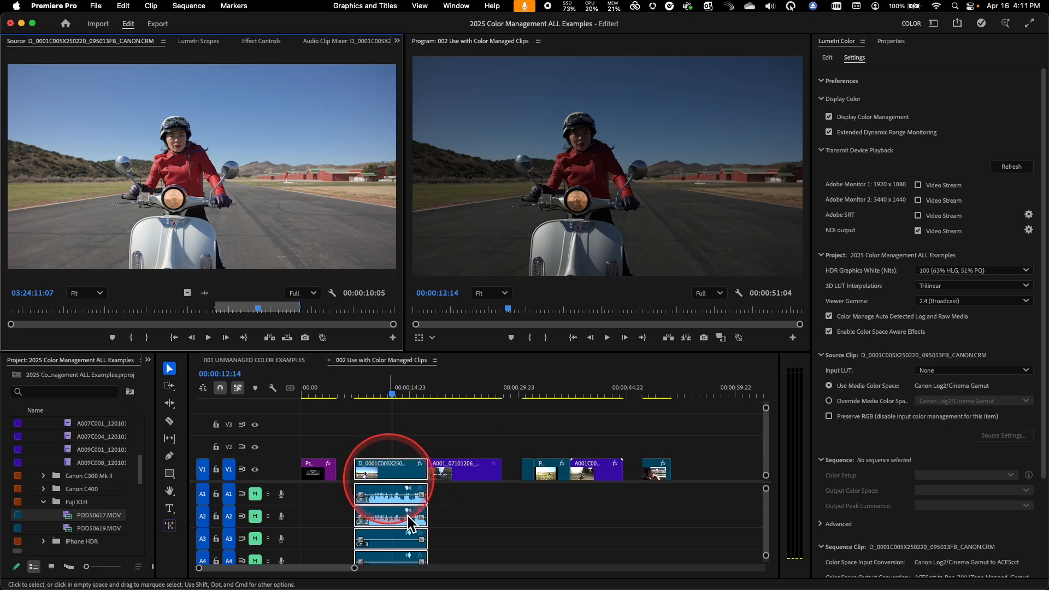
{"action": "left_click", "coordinate": [400, 359]}
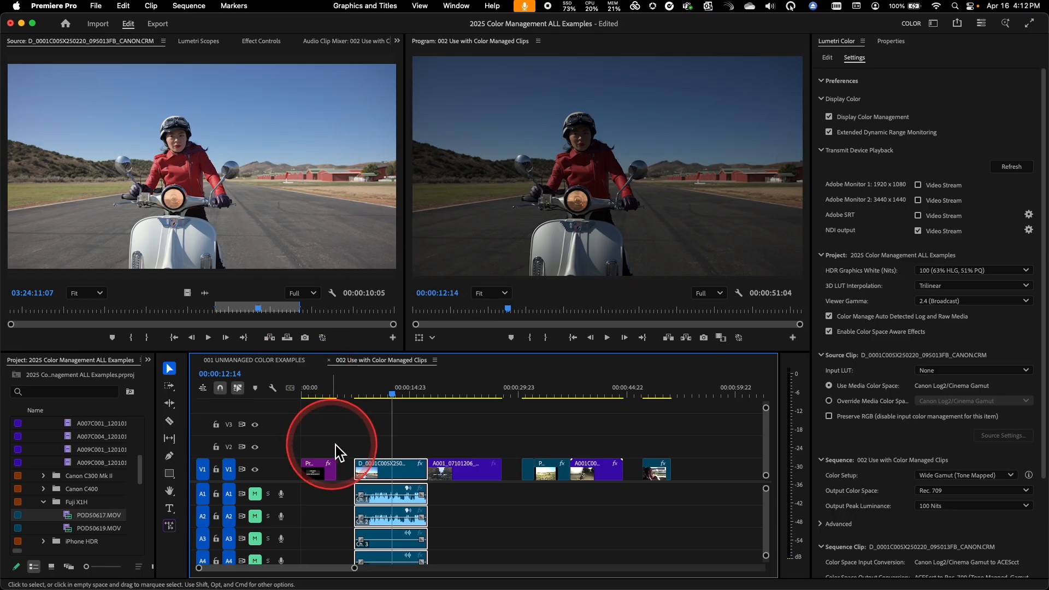
Step: Compare the Source Monitor with wide gamut media shown as log, ending on Gang to Active Sequence Color Management
{"action": "left_click", "coordinate": [331, 295]}
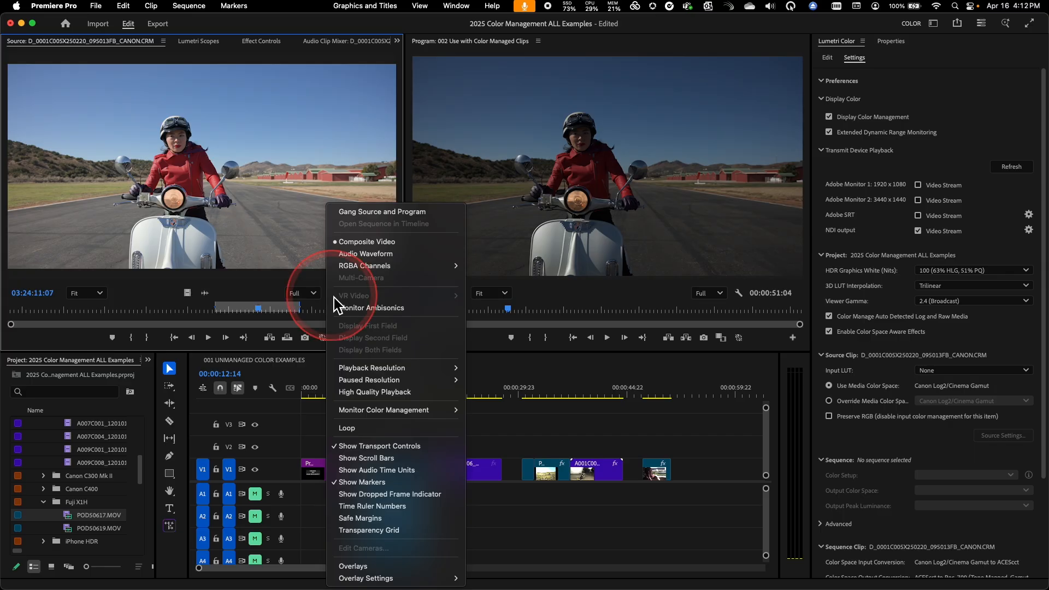
{"action": "mouse_move", "coordinate": [358, 413]}
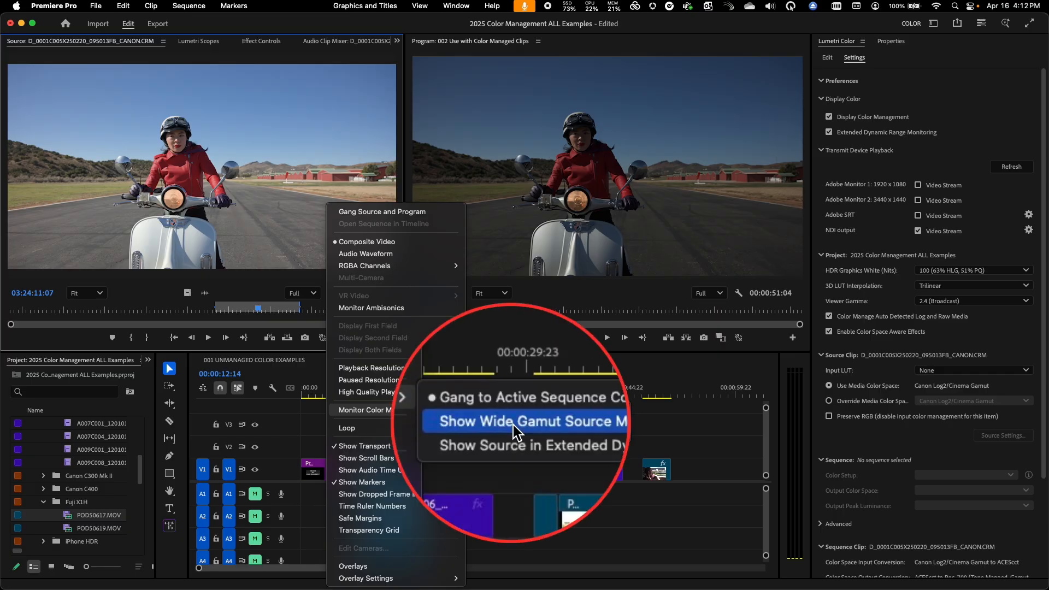
{"action": "left_click", "coordinate": [582, 431]}
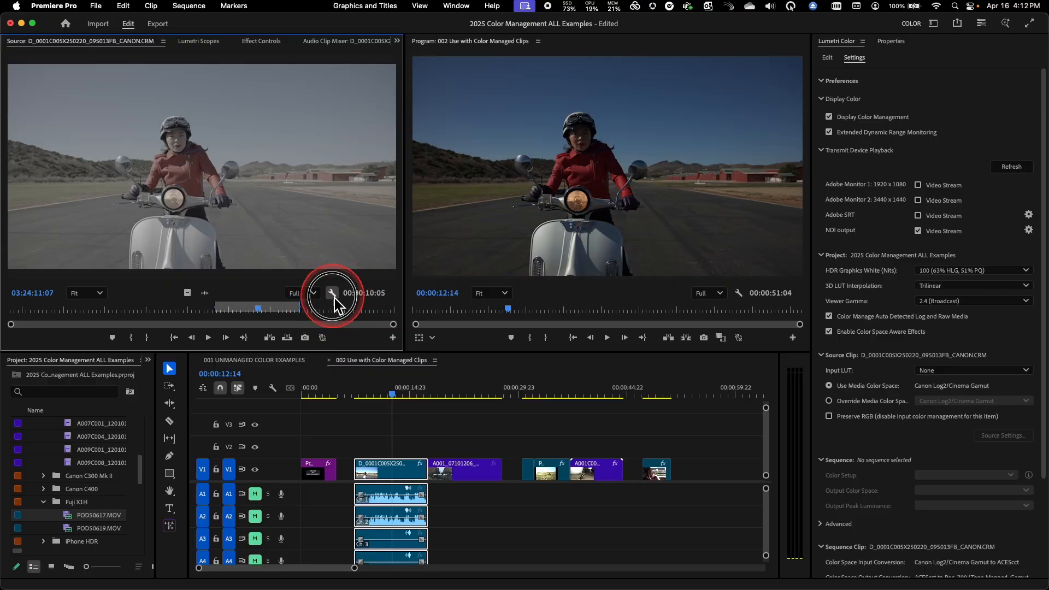
{"action": "left_click", "coordinate": [335, 295]}
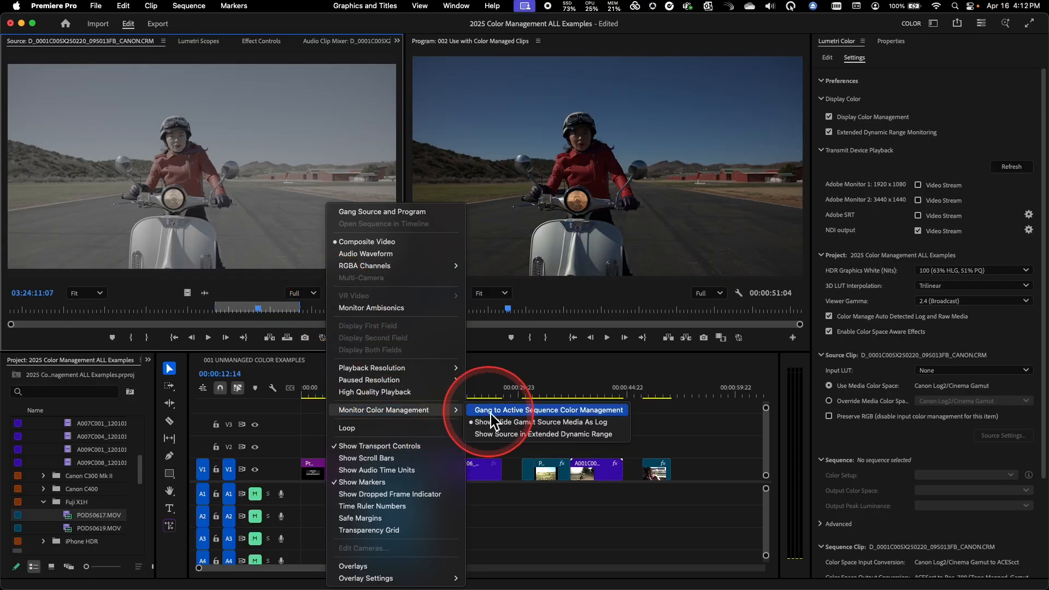
{"action": "left_click", "coordinate": [493, 410]}
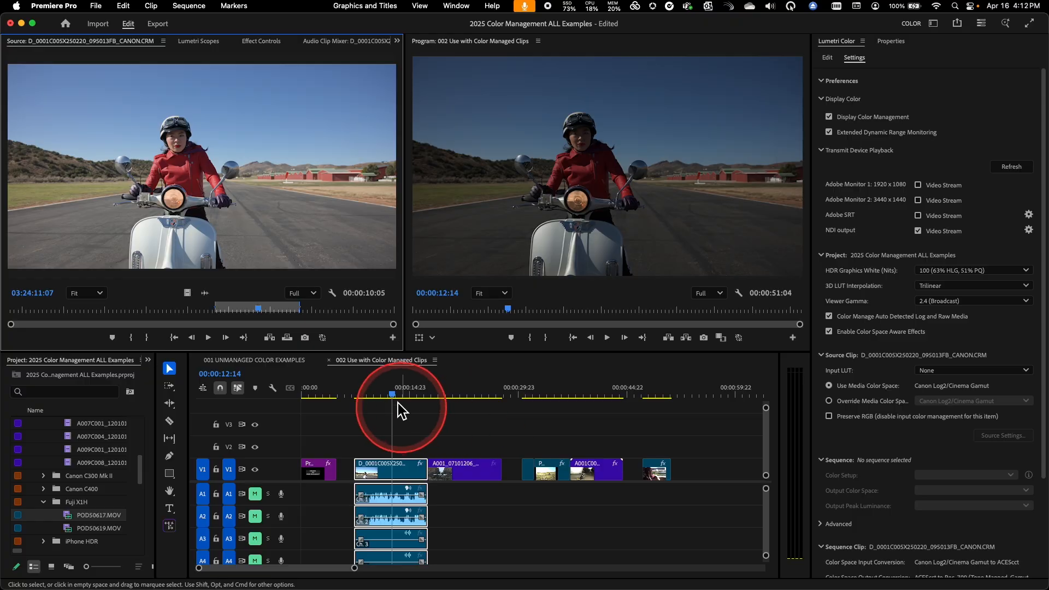
Step: Set the Color Setup of the 002 Use with Color Managed Clips sequence to Direct Rec. 709 (SDR)
{"action": "left_click", "coordinate": [404, 361]}
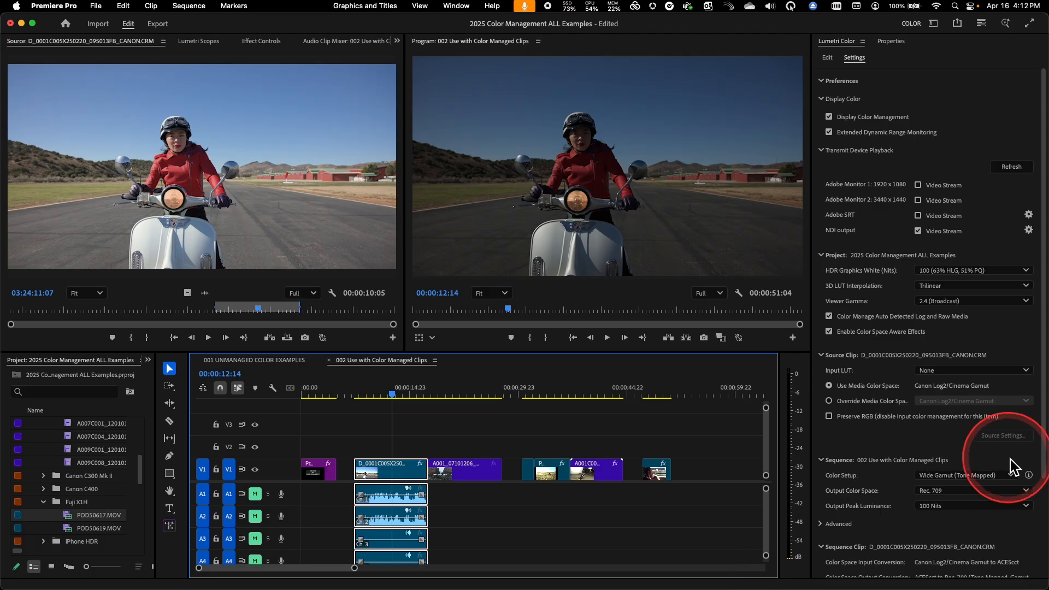
{"action": "left_click", "coordinate": [1011, 475]}
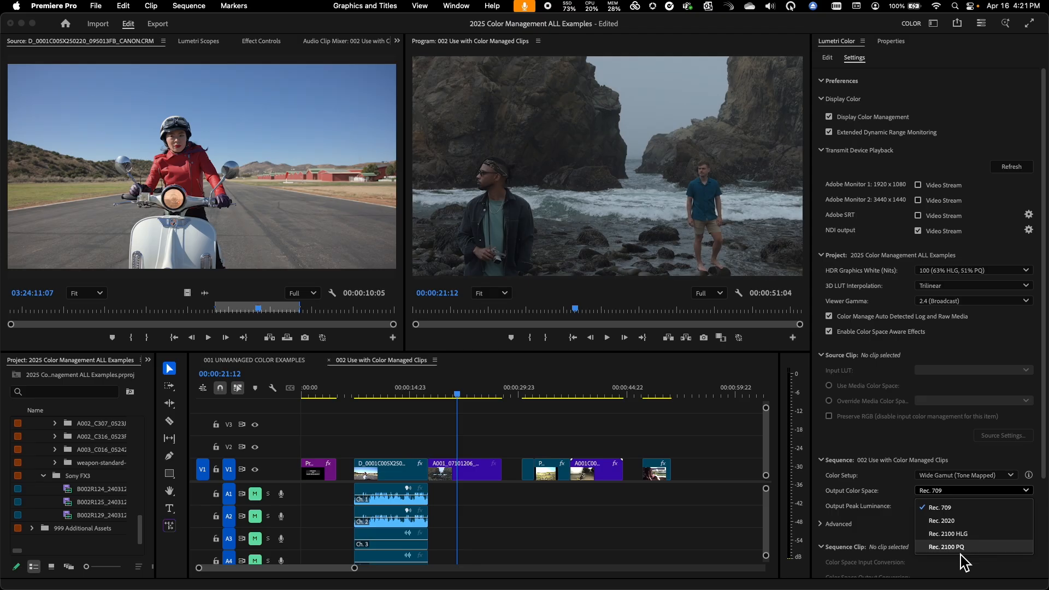
{"action": "left_click", "coordinate": [890, 498]}
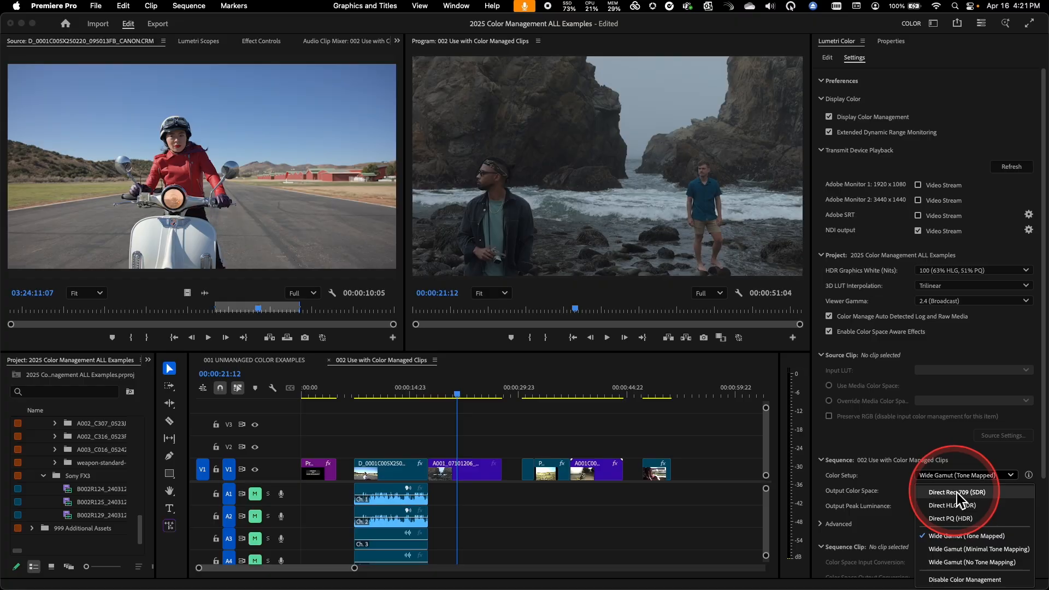
{"action": "left_click", "coordinate": [956, 491]}
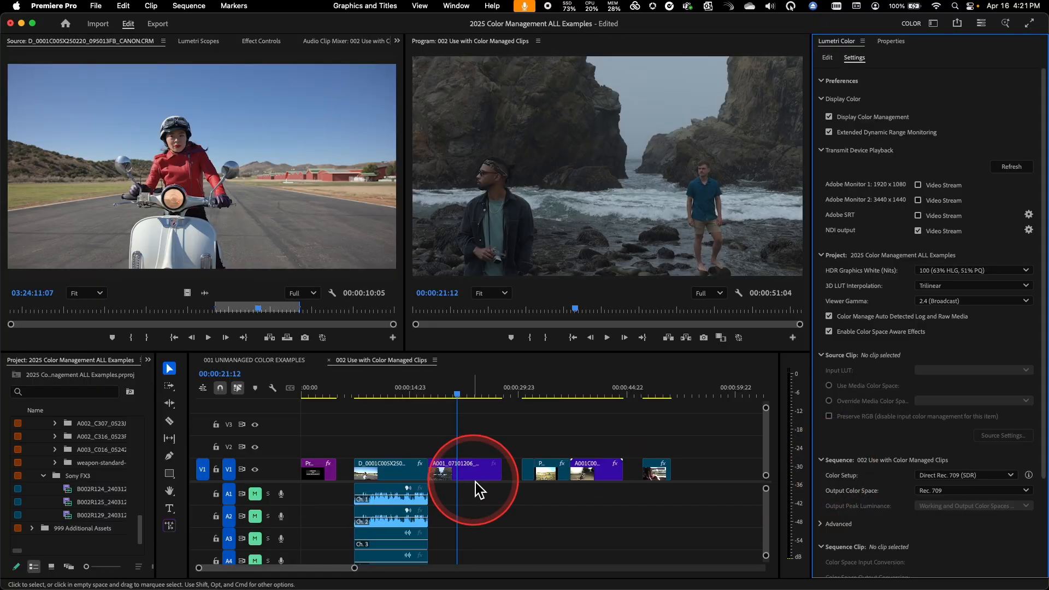
Step: Replace the A001_07101206_C231 beach clip with an After Effects composition, saving the project as Rain Sim.aep on the Desktop
{"action": "left_click", "coordinate": [471, 480]}
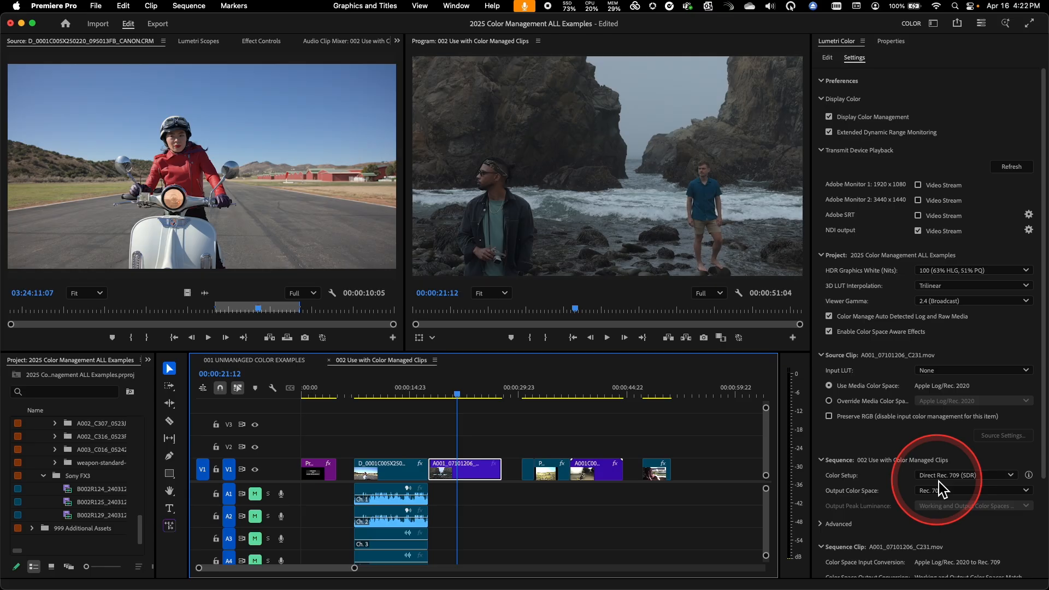
{"action": "right_click", "coordinate": [465, 470]}
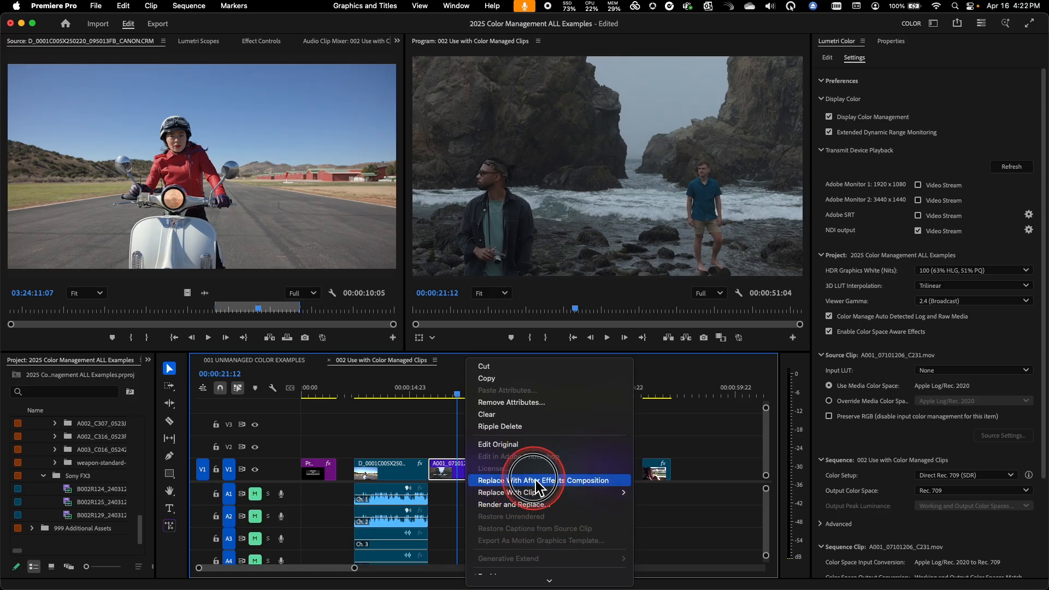
{"action": "left_click", "coordinate": [537, 481]}
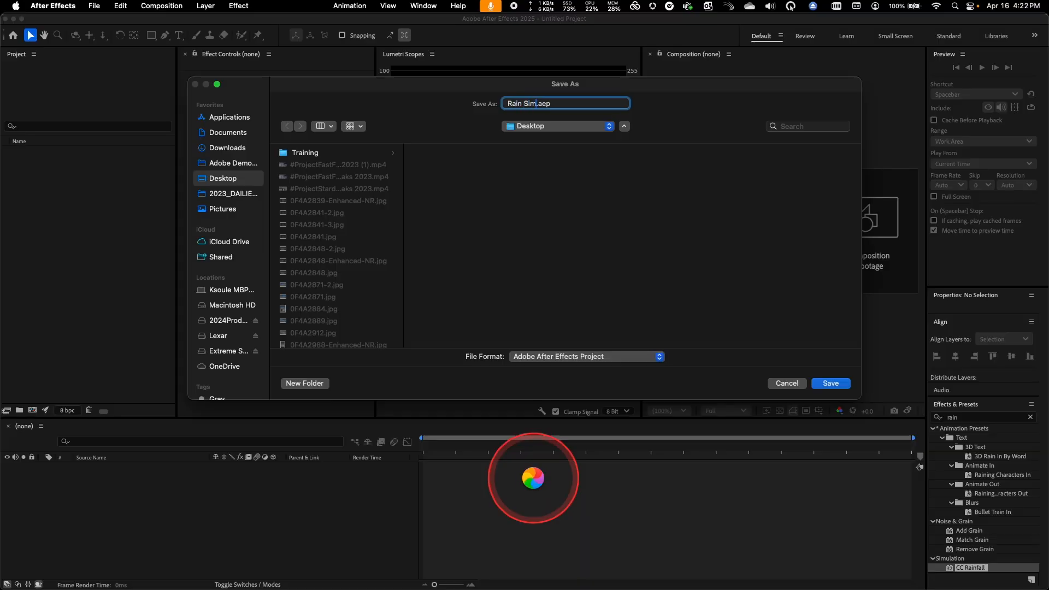
{"action": "left_click", "coordinate": [831, 383]}
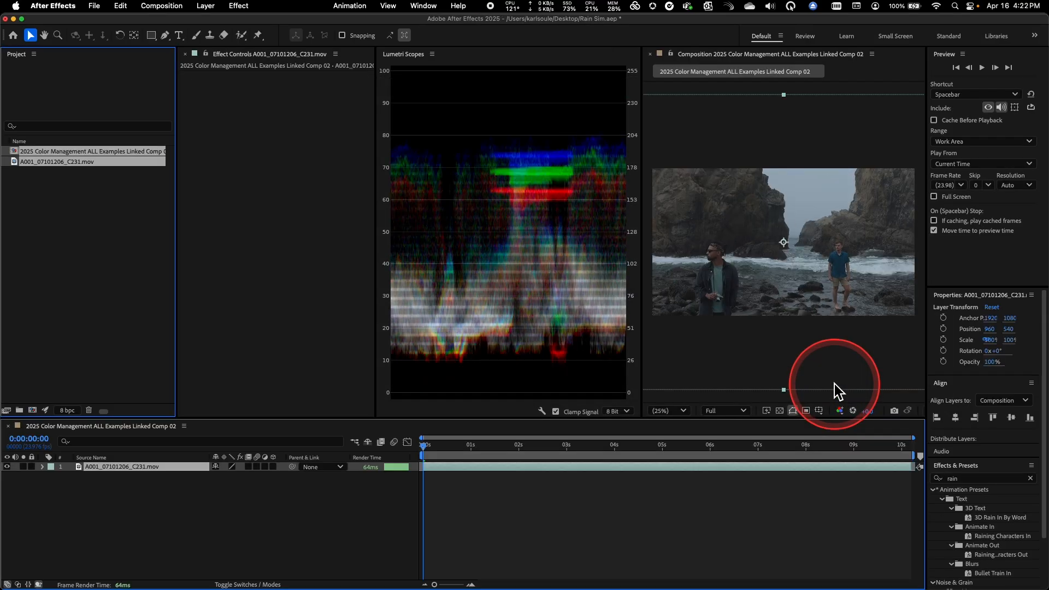
Step: Review the After Effects project's color settings and compare the composition's image with the Premiere Pro sequence
{"action": "left_click", "coordinate": [57, 411]}
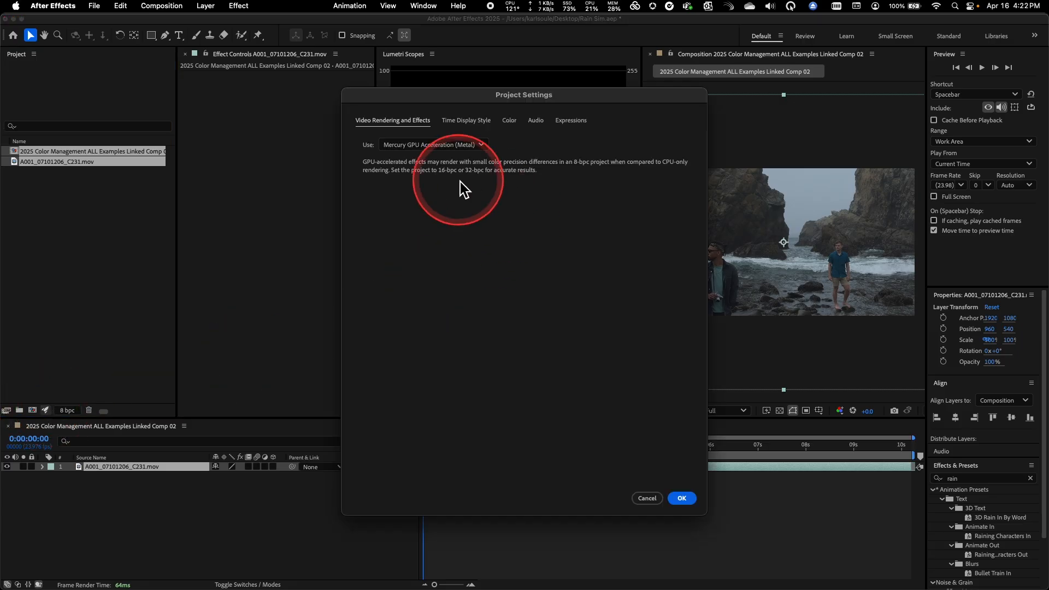
{"action": "left_click", "coordinate": [511, 122]}
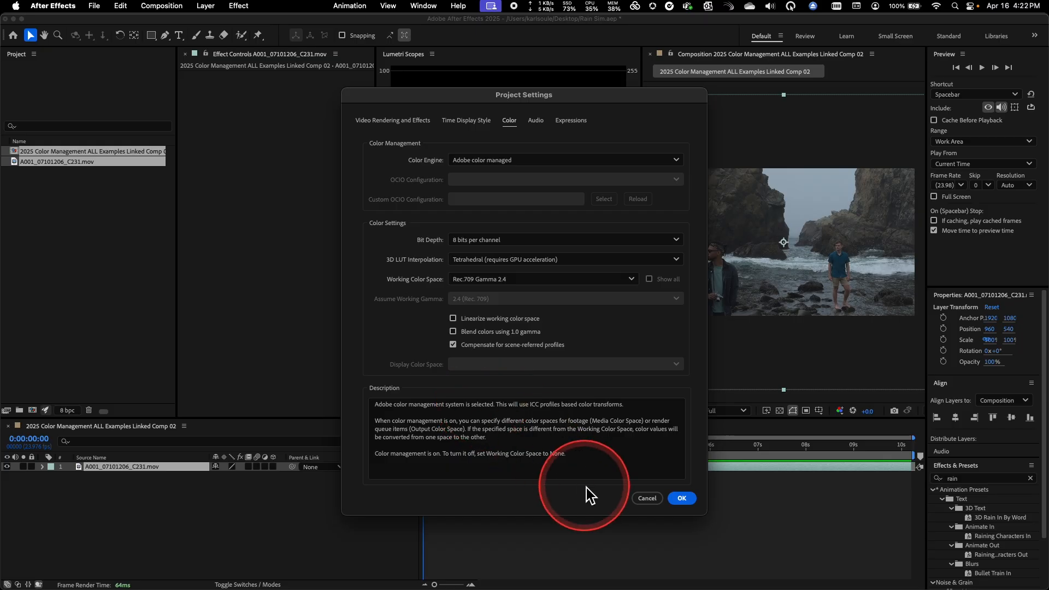
{"action": "left_click", "coordinate": [683, 498]}
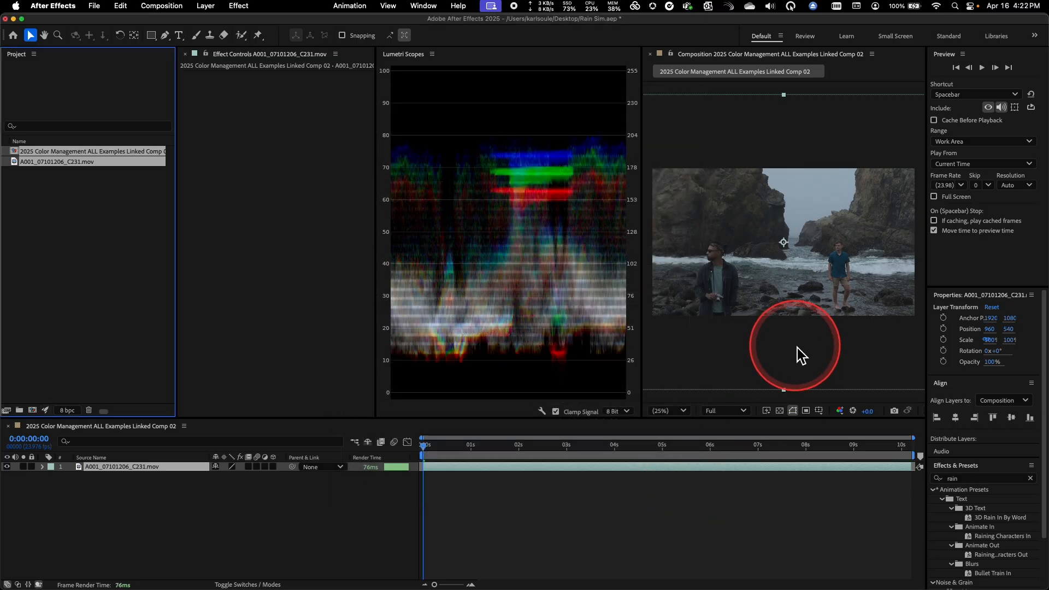
{"action": "key", "text": "super+Tab"}
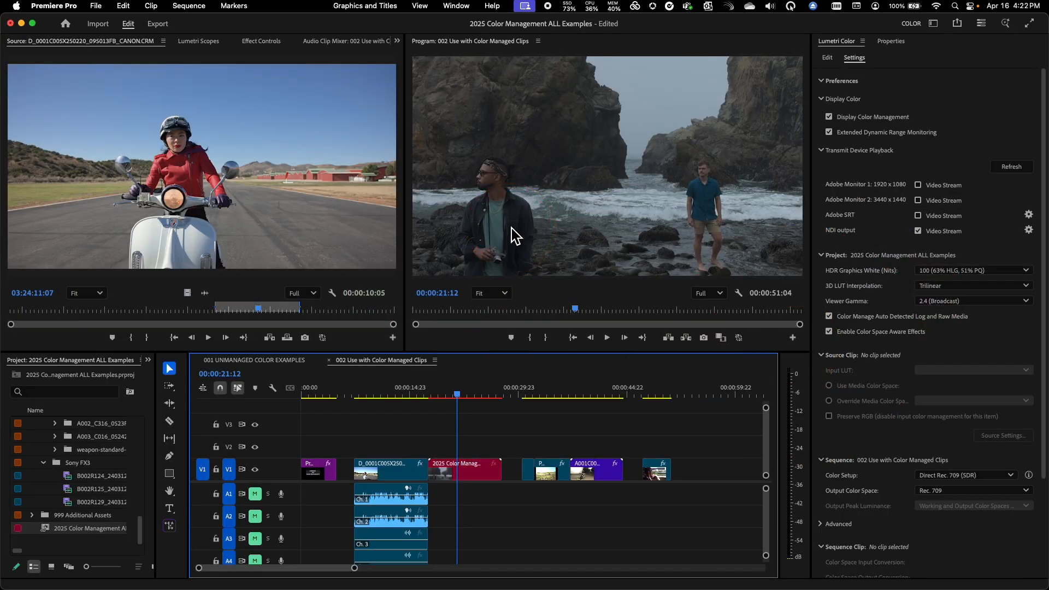
{"action": "key", "text": "super+Tab"}
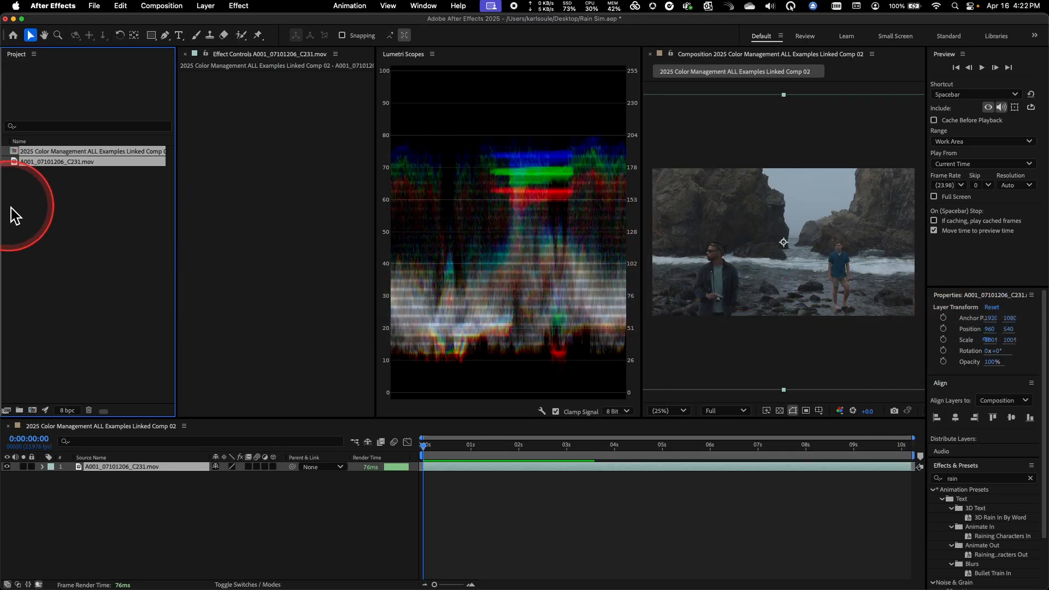
Step: Inspect the color interpretation of the A001_07101206_C231.mov footage and the project's color settings
{"action": "left_click", "coordinate": [34, 197]}
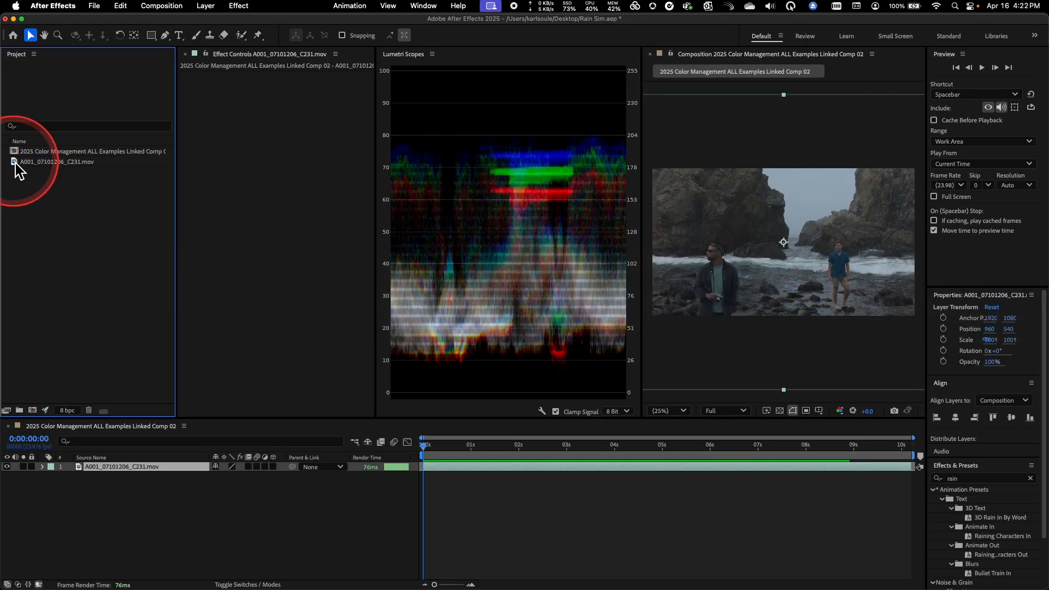
{"action": "right_click", "coordinate": [15, 163]}
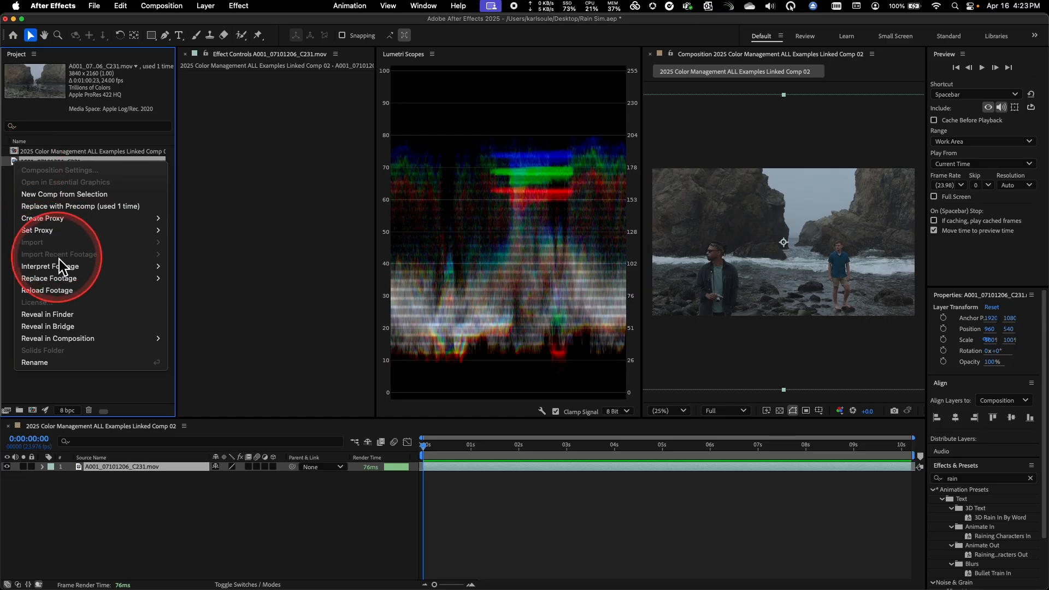
{"action": "mouse_move", "coordinate": [65, 270]}
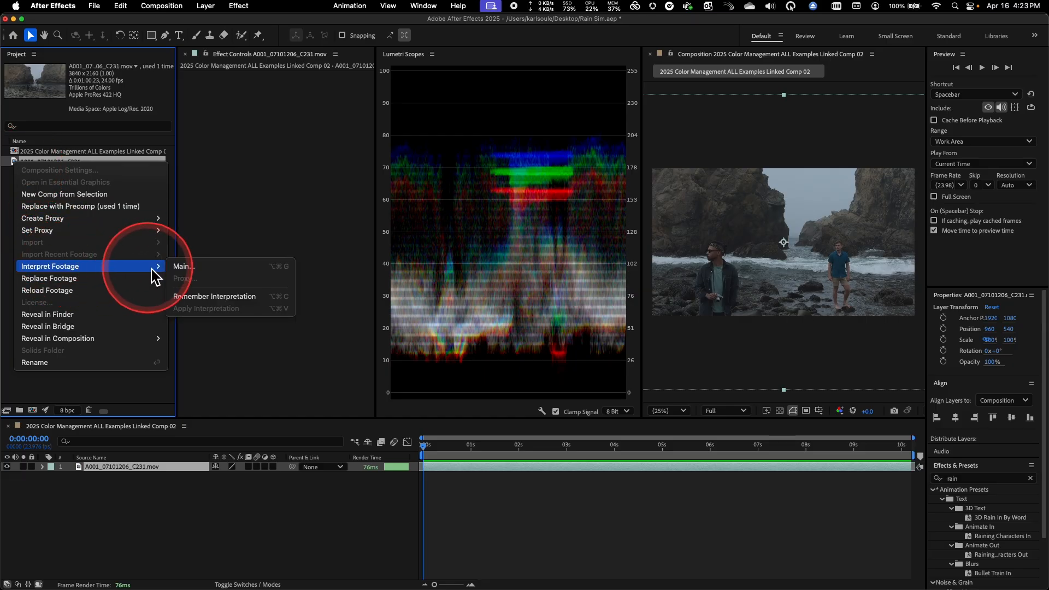
{"action": "left_click", "coordinate": [174, 267]}
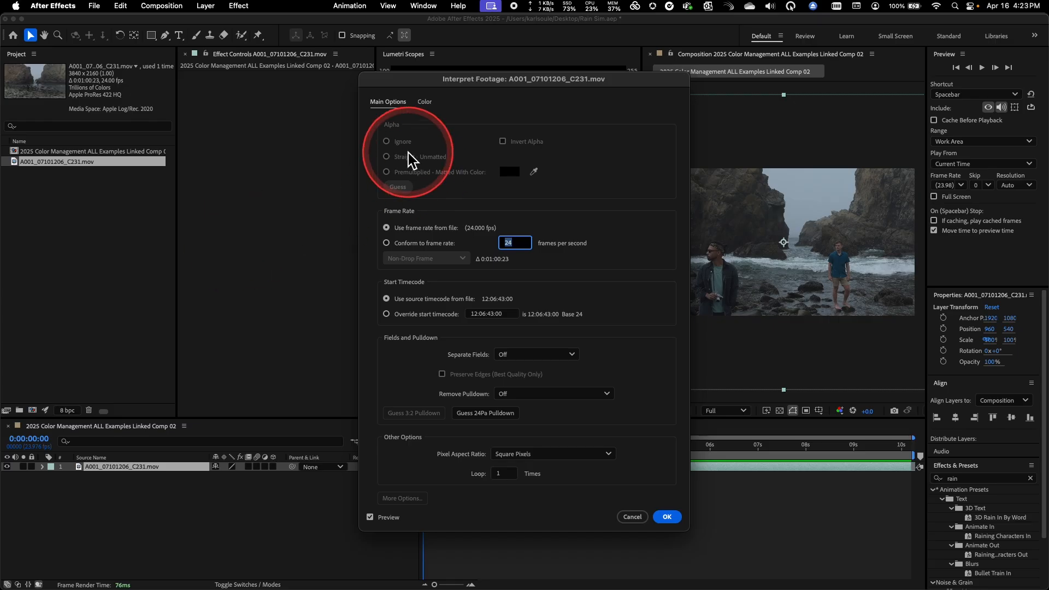
{"action": "left_click", "coordinate": [424, 102]}
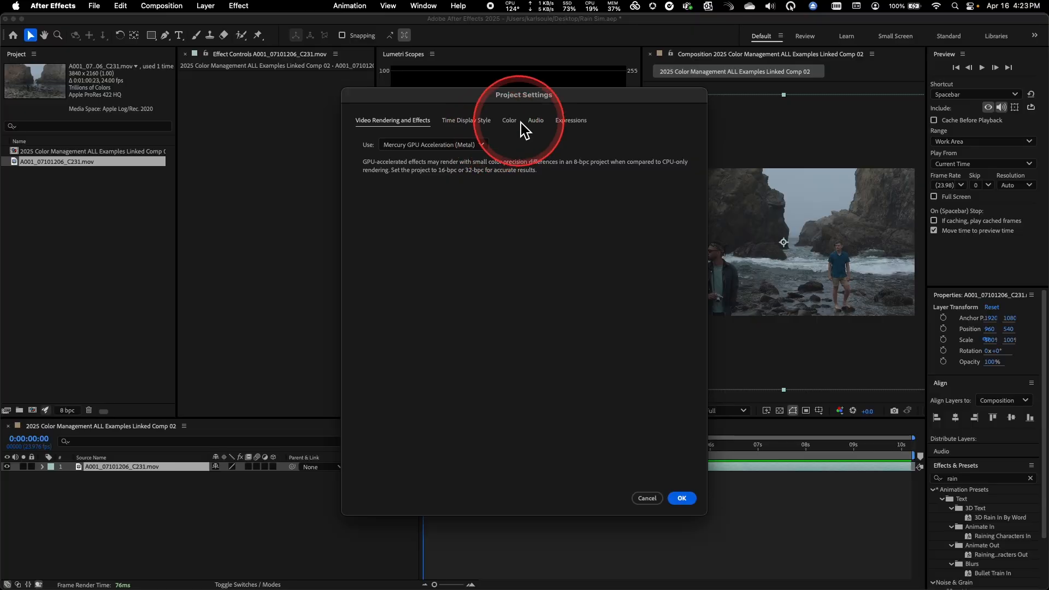
{"action": "left_click", "coordinate": [509, 122]}
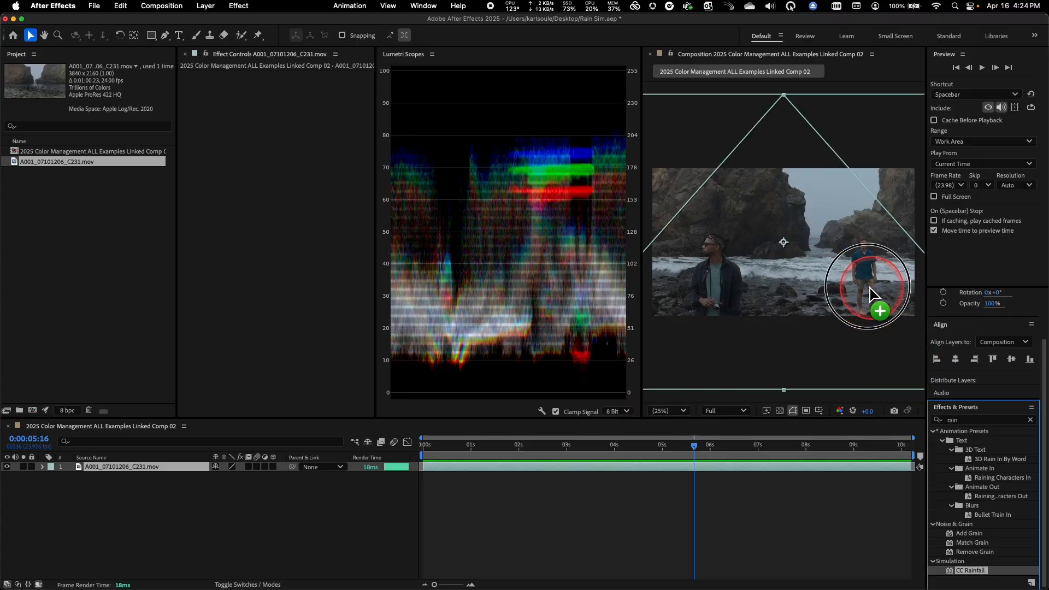
Step: Apply the CC Rainfall effect to the beach clip and set its Drops to 7500
{"action": "left_click_drag", "start_coordinate": [866, 288], "coordinate": [828, 285]}
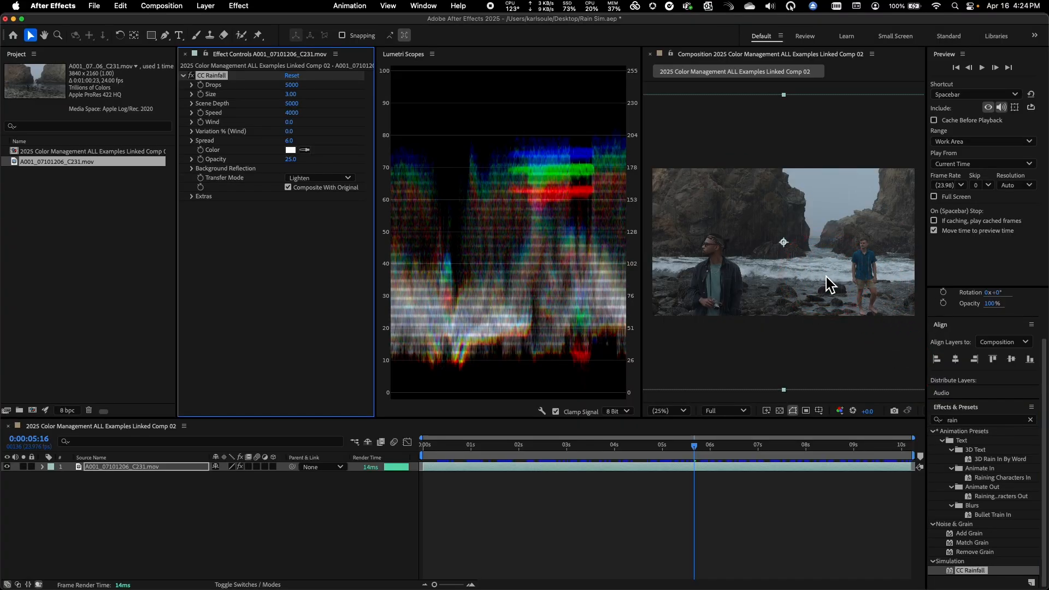
{"action": "left_click", "coordinate": [296, 86]}
{"action": "type", "text": "7500"}
{"action": "key", "text": "Return"}
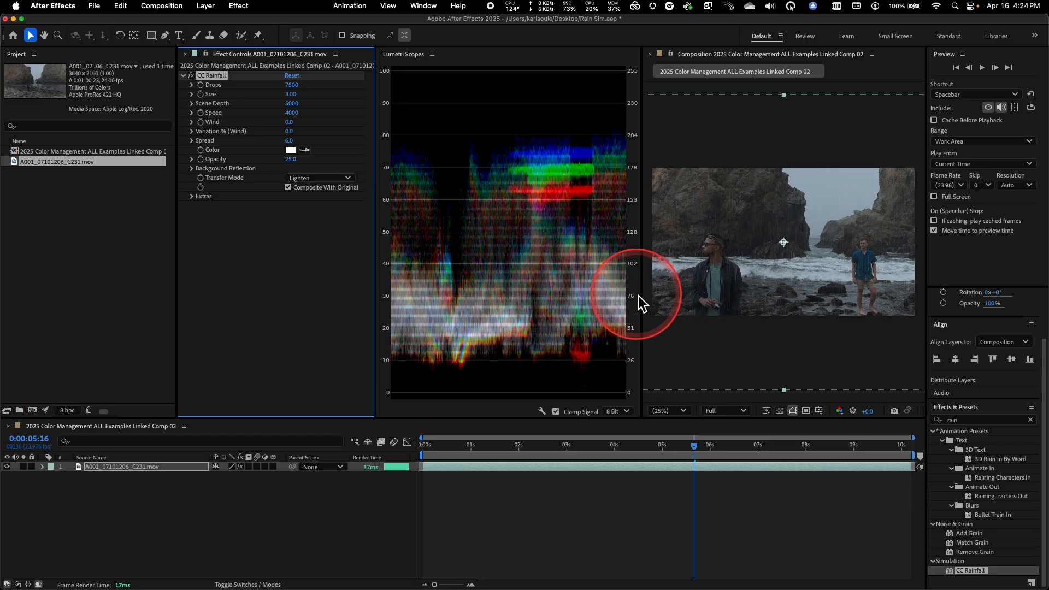
Step: Widen the composition viewer and preview the rainfall on the beach clip
{"action": "left_click_drag", "start_coordinate": [647, 297], "coordinate": [518, 298]}
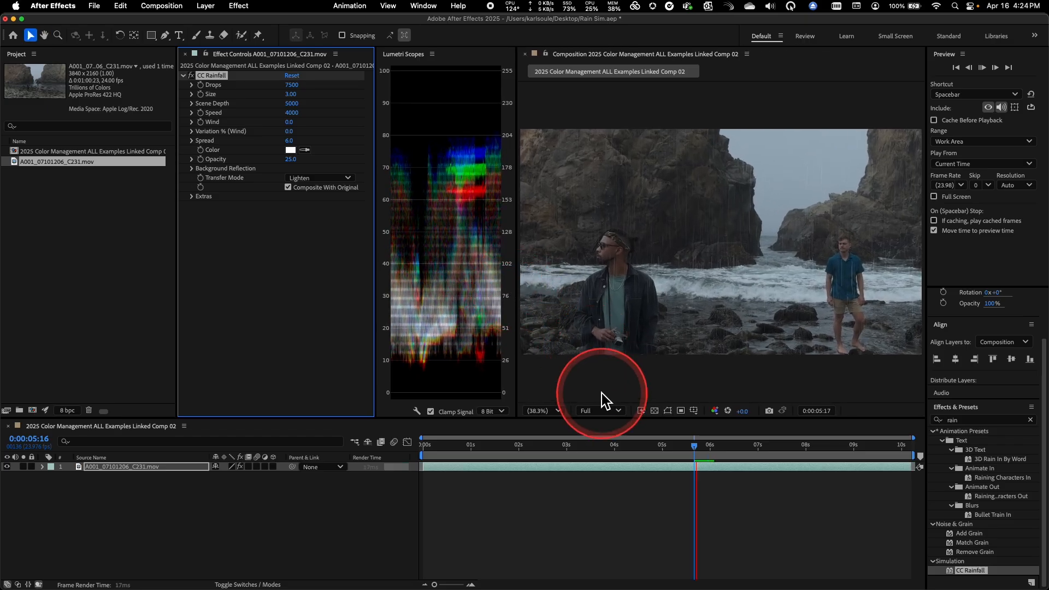
{"action": "key", "text": "space"}
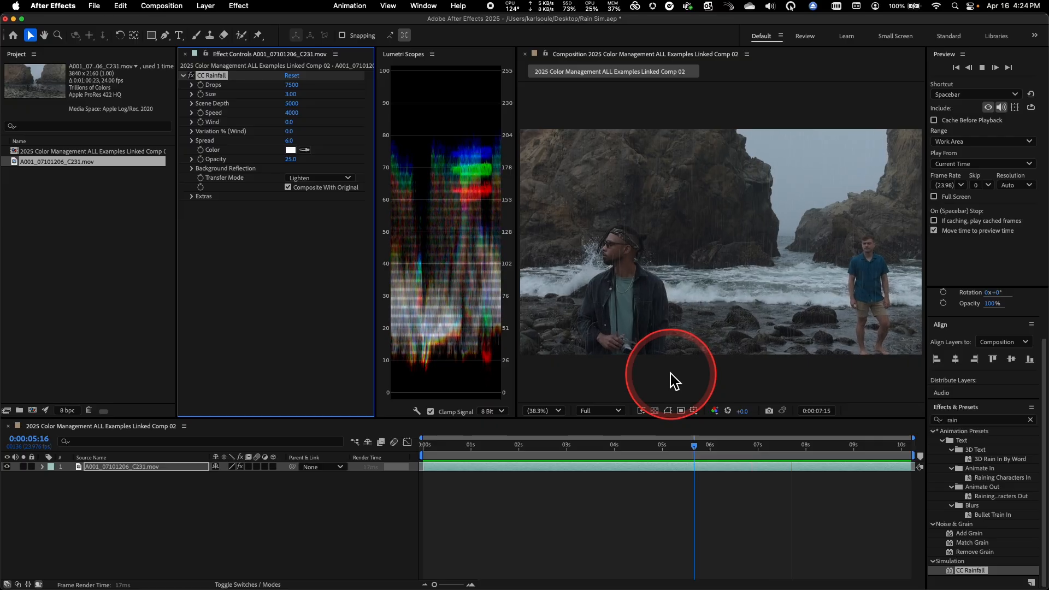
{"action": "key", "text": "space"}
Step: Switch to Premiere Pro and play the linked rain composition in the sequence
{"action": "key", "text": "super+Tab"}
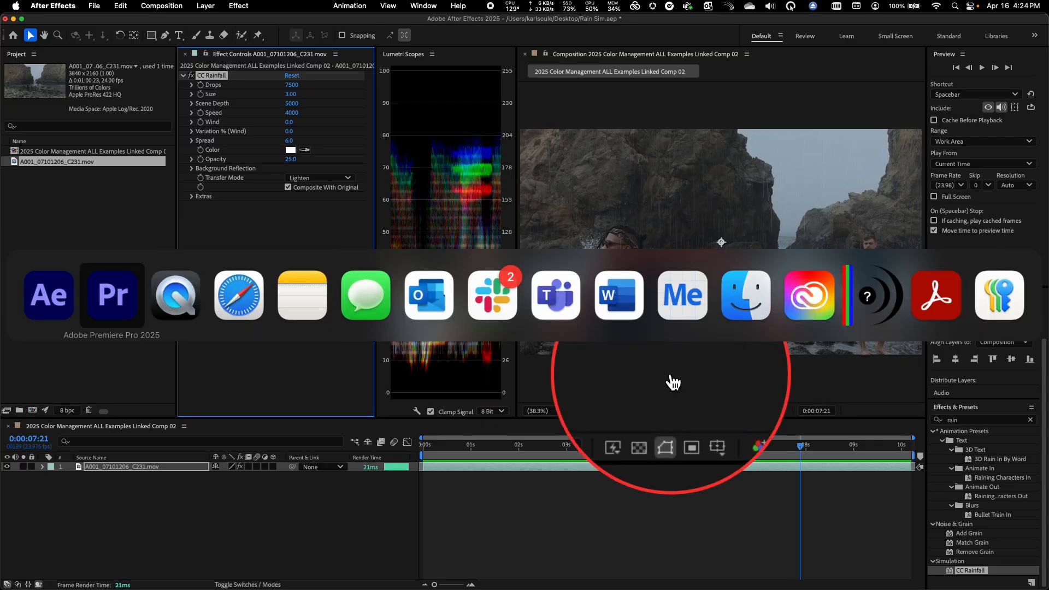
{"action": "key", "text": "space"}
{"action": "key", "text": "space"}
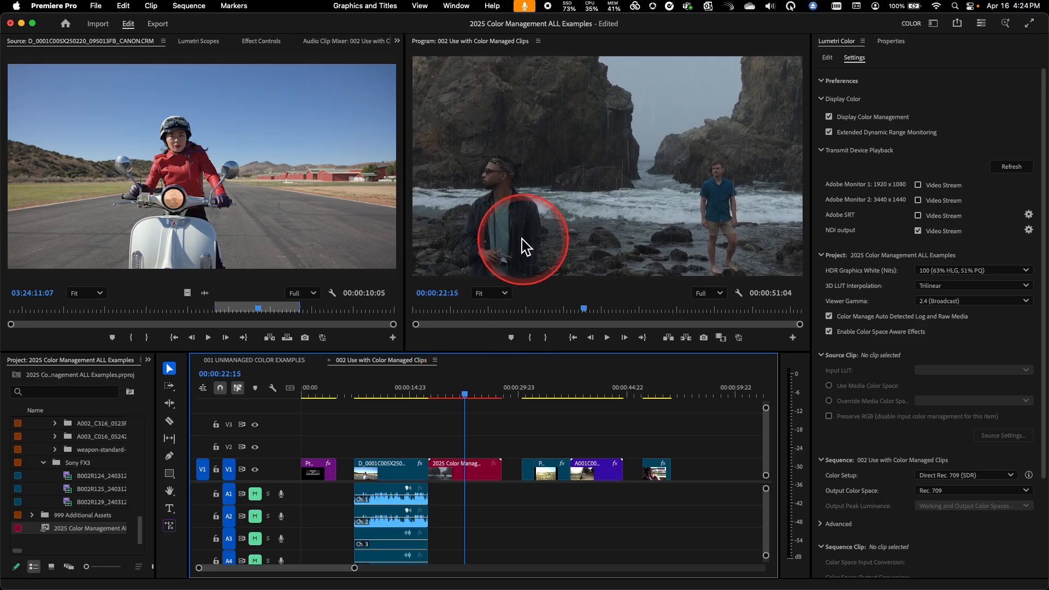